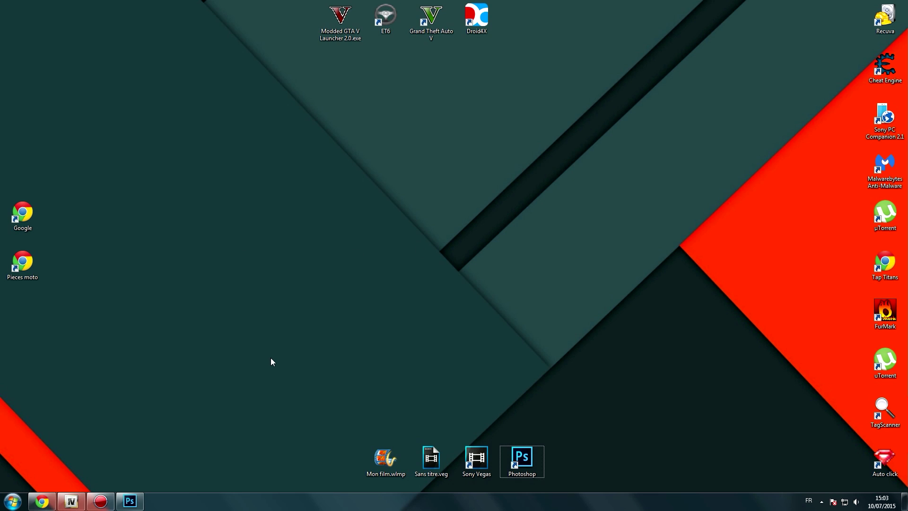
Step: Switch to Chrome and review the OpenIV download page, including its description, requirements and download section
left_click(42, 501)
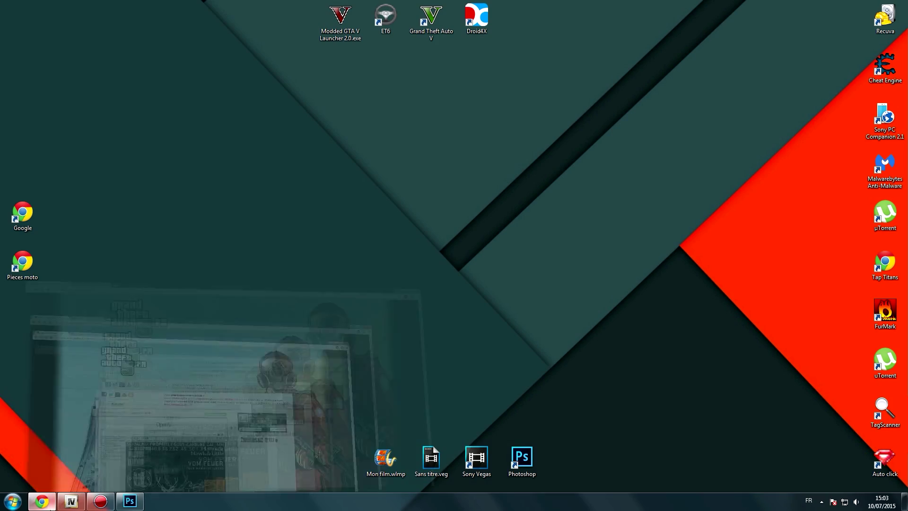
scroll(284, 236, "down", 5)
scroll(431, 276, "up", 4)
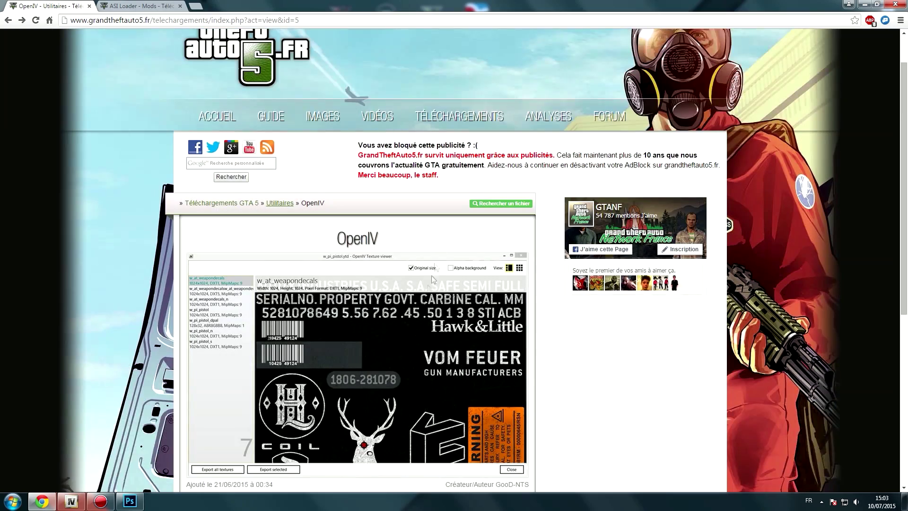
scroll(389, 135, "down", 2)
scroll(278, 282, "down", 1)
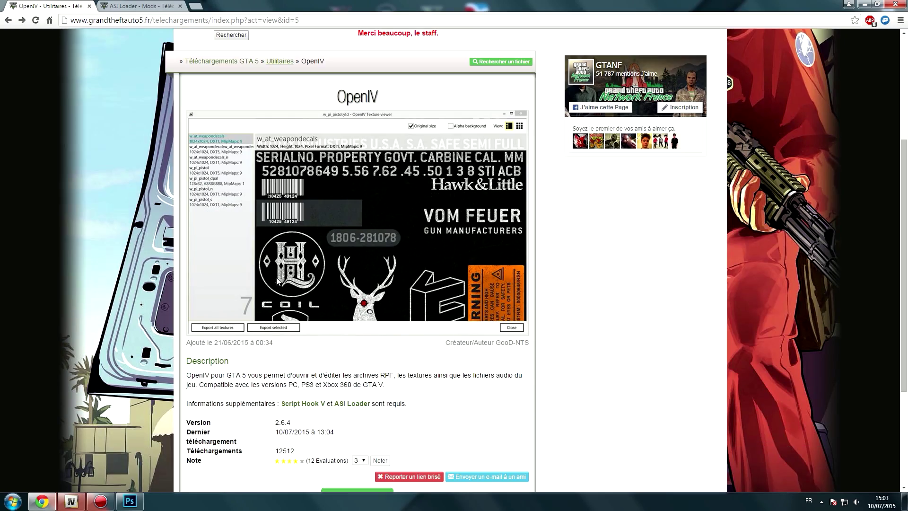
scroll(277, 282, "up", 1)
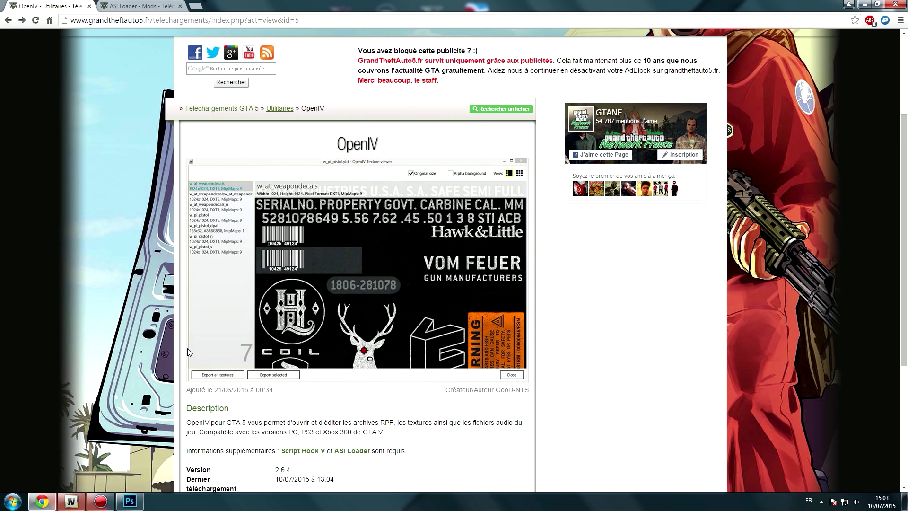
scroll(188, 350, "down", 5)
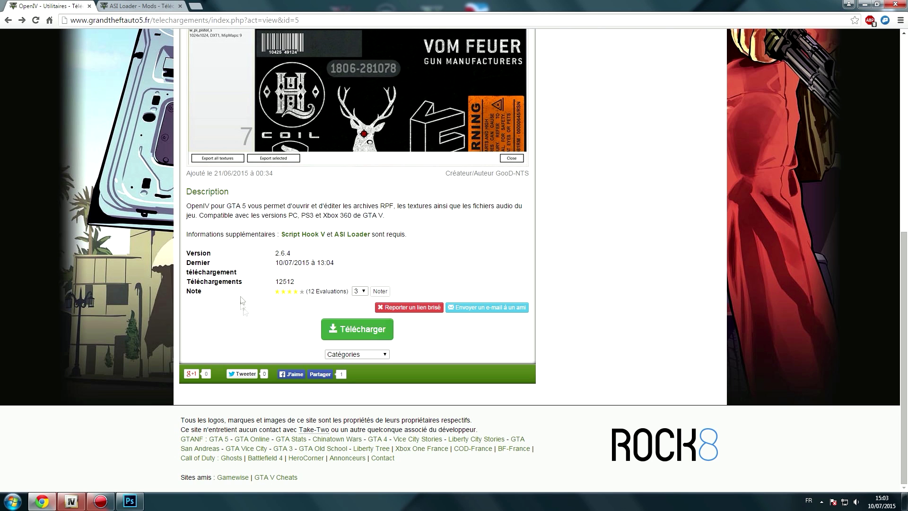
scroll(303, 305, "up", 6)
scroll(127, 311, "up", 2)
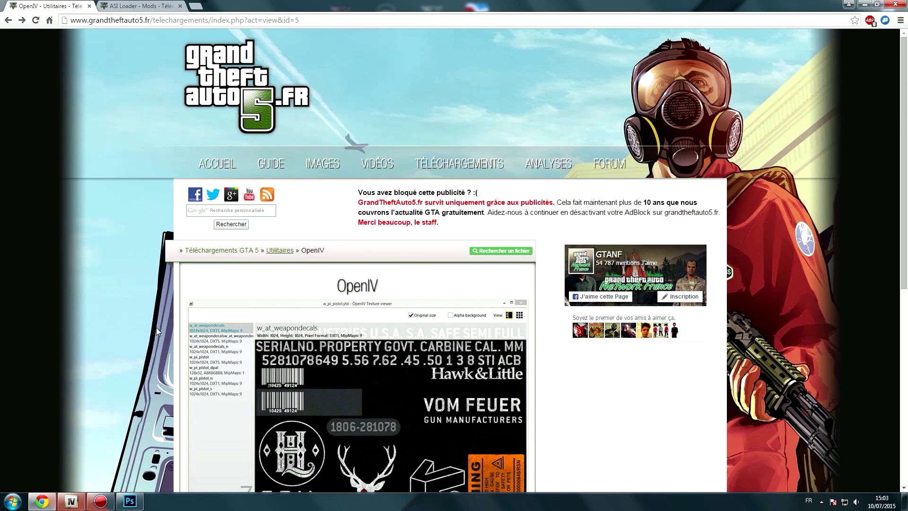
Step: Download the ASI Loader archive from its page on grandtheftauto5.fr
left_click(137, 5)
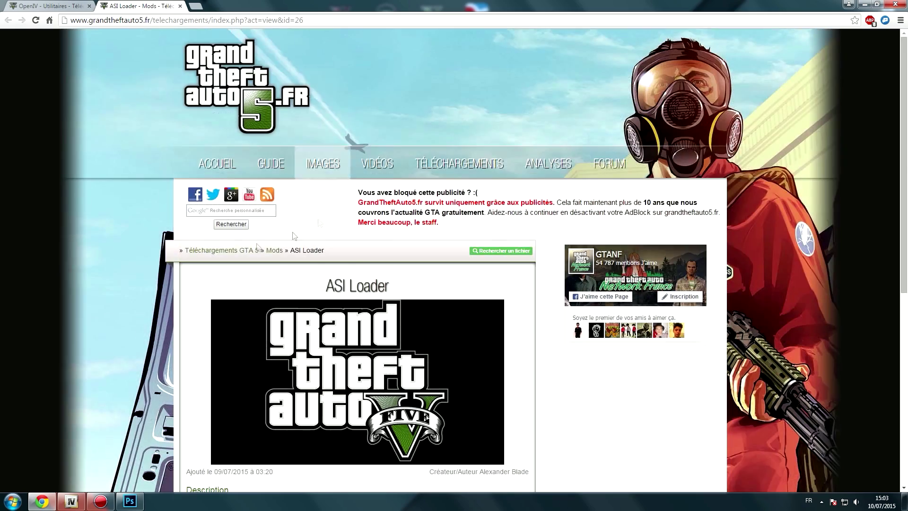
scroll(364, 301, "down", 5)
left_click(356, 442)
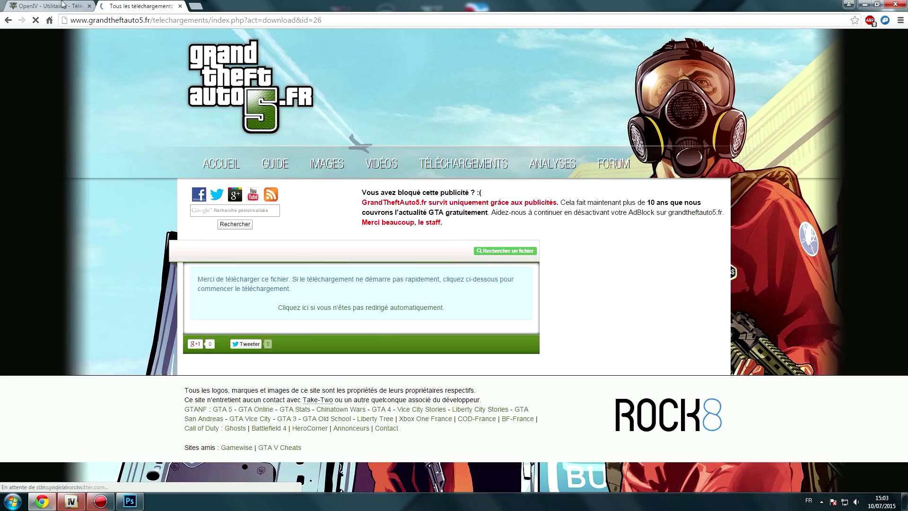
left_click(128, 507)
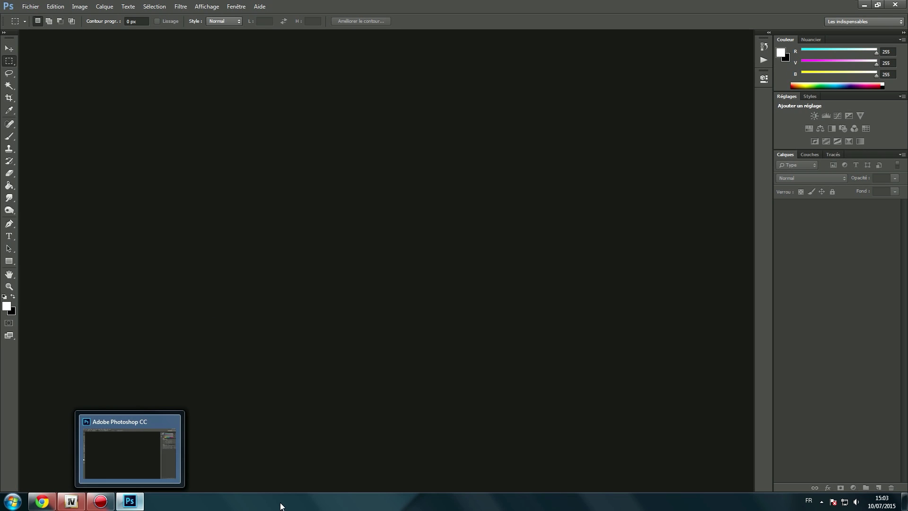
mouse_move(130, 505)
left_click(130, 506)
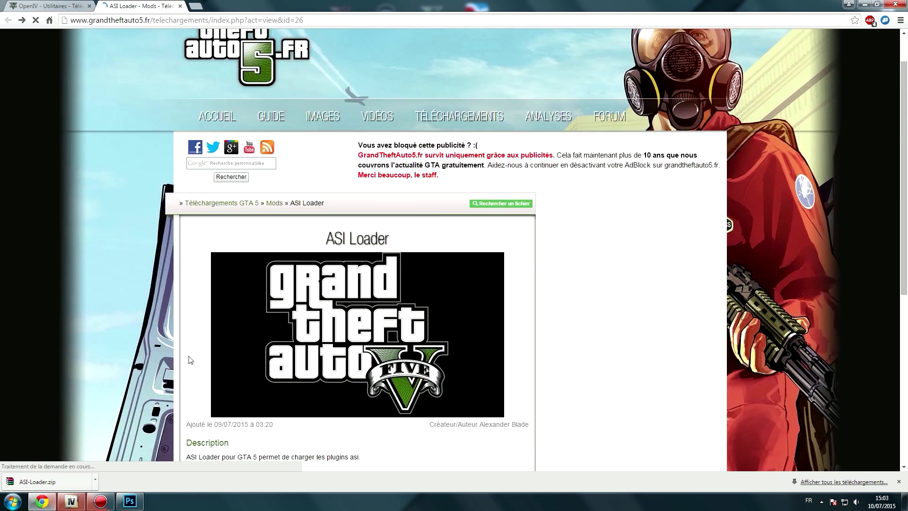
scroll(190, 360, "up", 1)
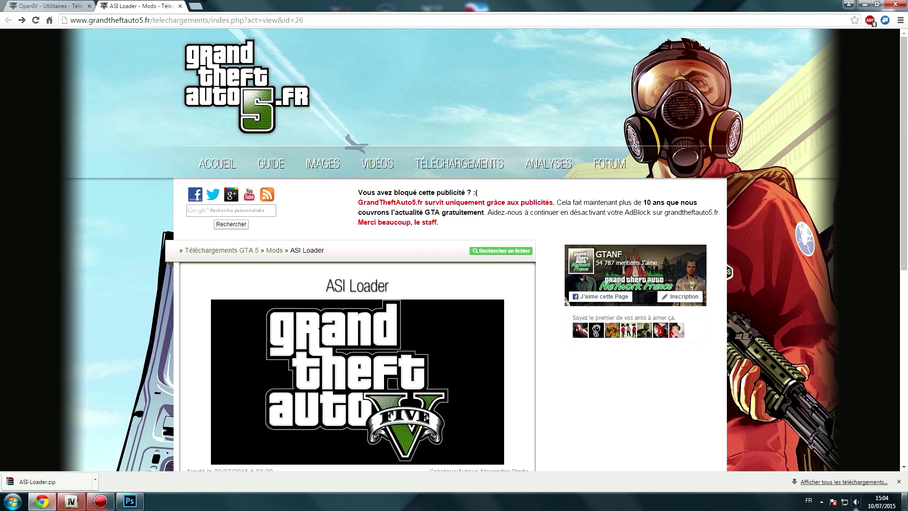
Step: Open the Grand Theft Auto V folder on the Western Digital SS (H:) drive and look through its files
key("super+d")
key("super")
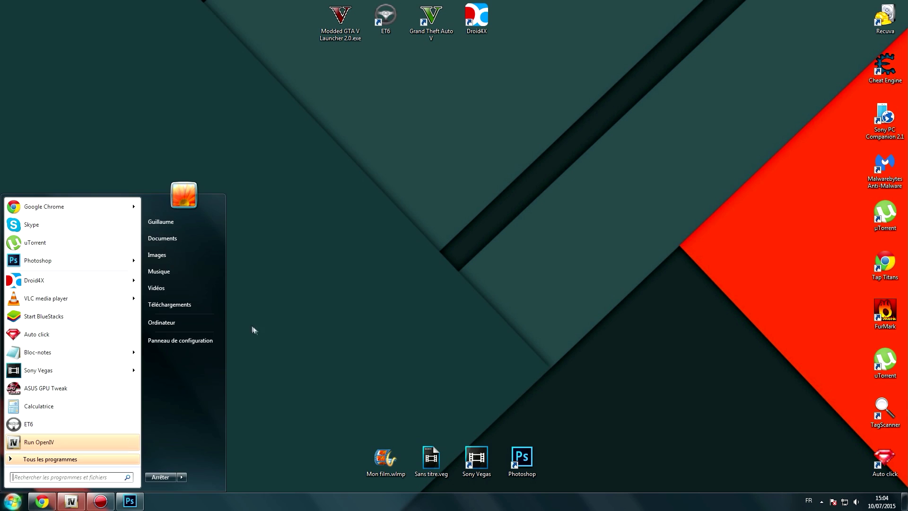
left_click(180, 326)
double_click(786, 207)
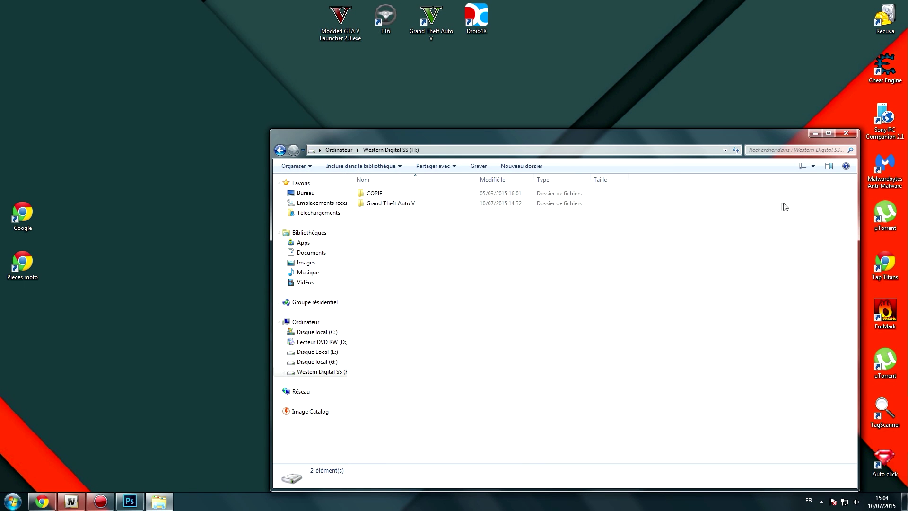
double_click(393, 205)
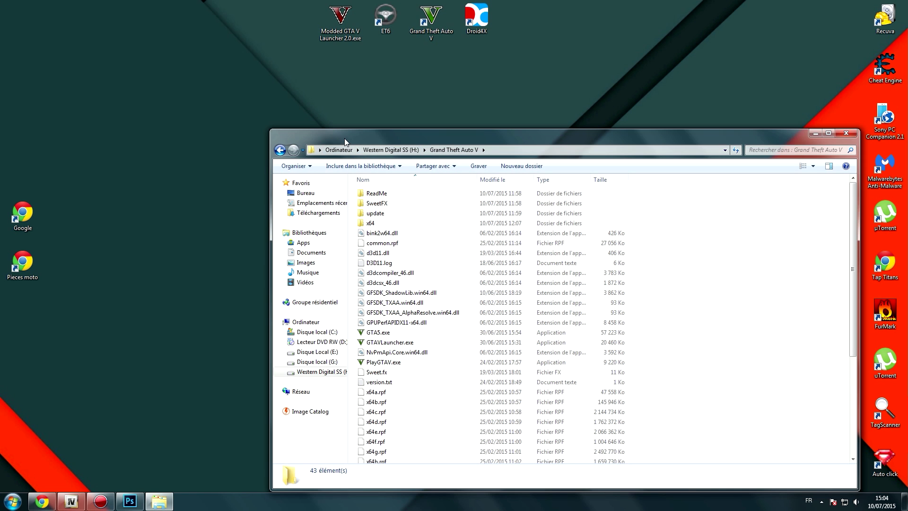
left_click_drag(345, 138, 263, 90)
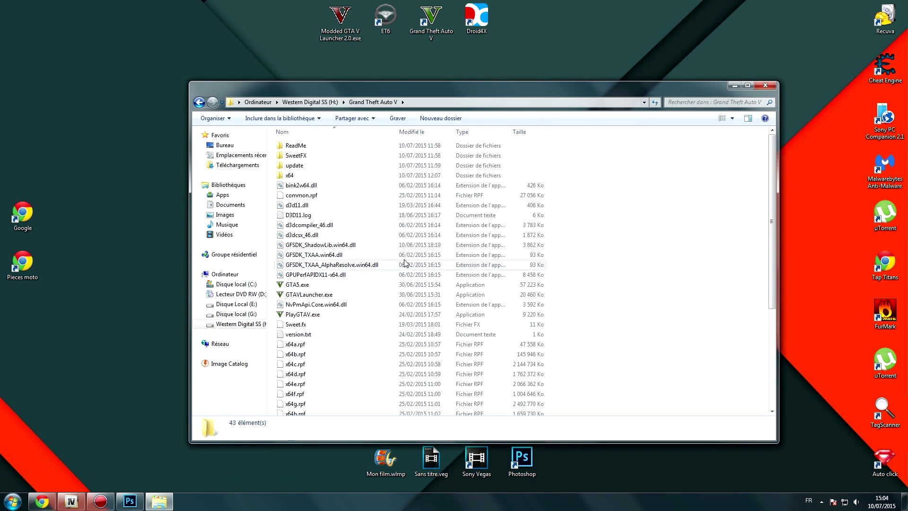
scroll(406, 264, "down", 5)
scroll(425, 265, "up", 5)
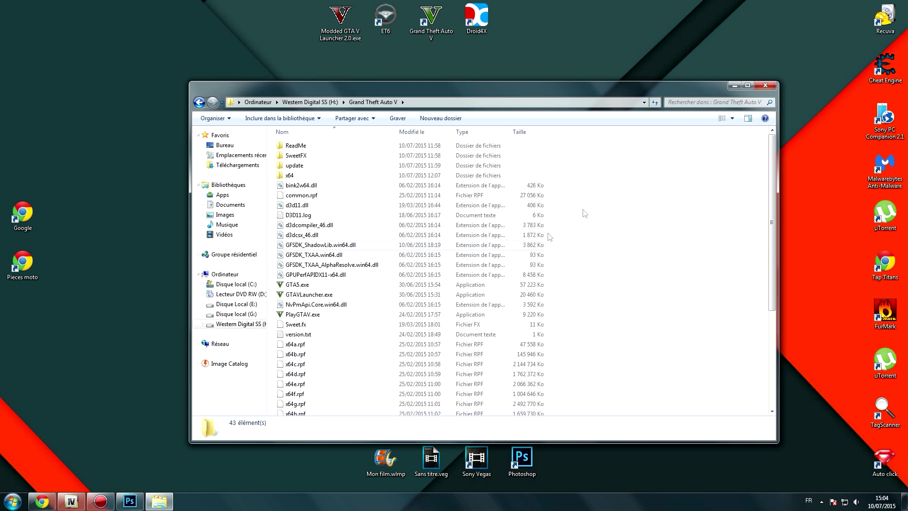
scroll(303, 338, "down", 5)
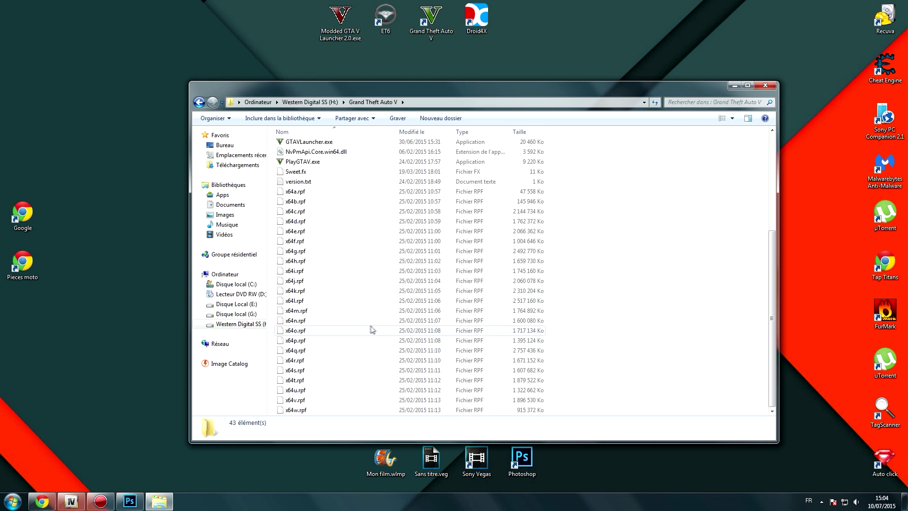
scroll(374, 327, "up", 5)
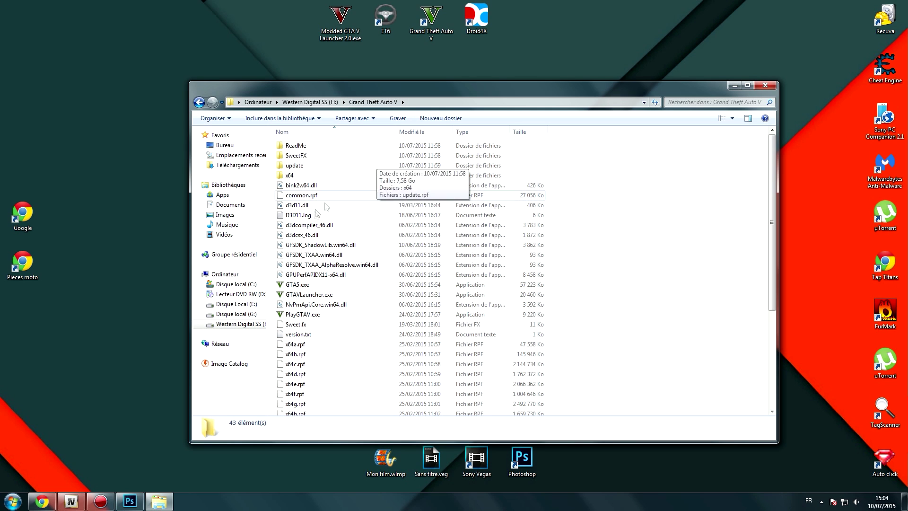
Step: Open the downloaded ASI-Loader.zip and copy dinput8.dll from its bin folder into the Grand Theft Auto V folder
left_click(72, 502)
left_click(73, 502)
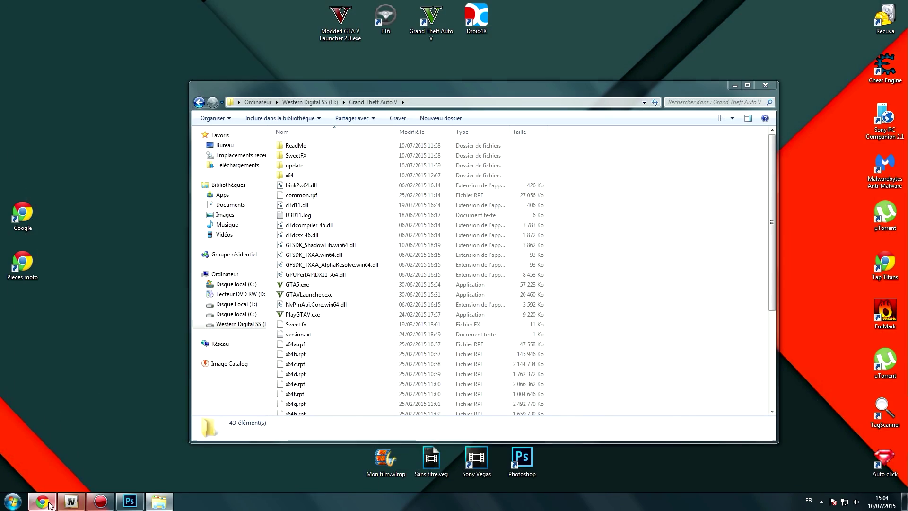
left_click(42, 501)
left_click(47, 481)
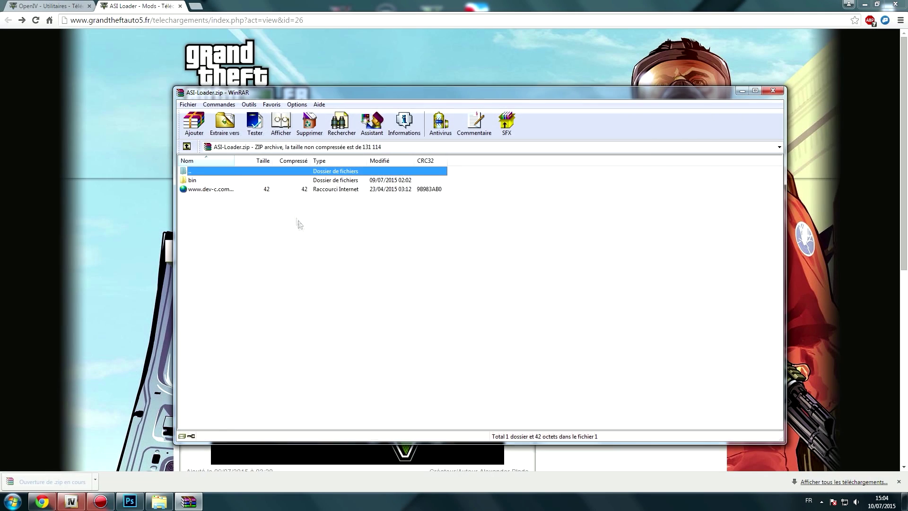
double_click(202, 183)
left_click_drag(191, 182, 606, 326)
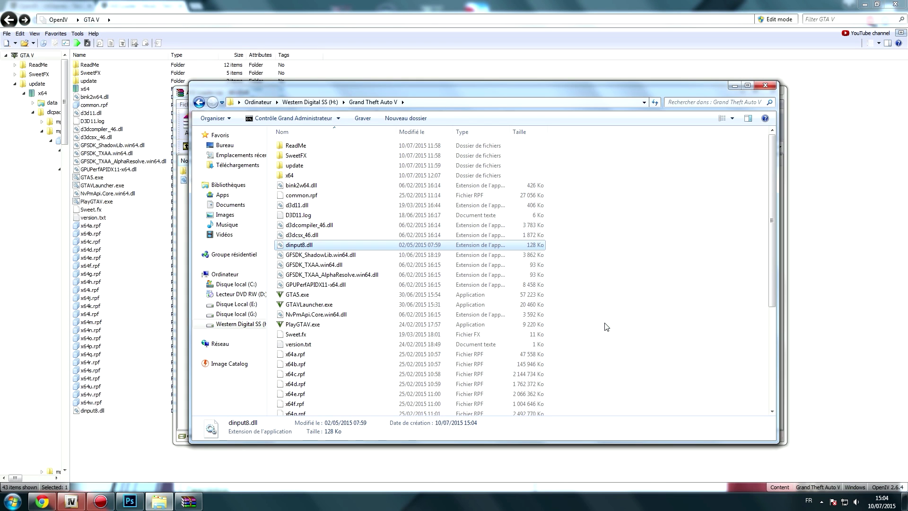
left_click(606, 327)
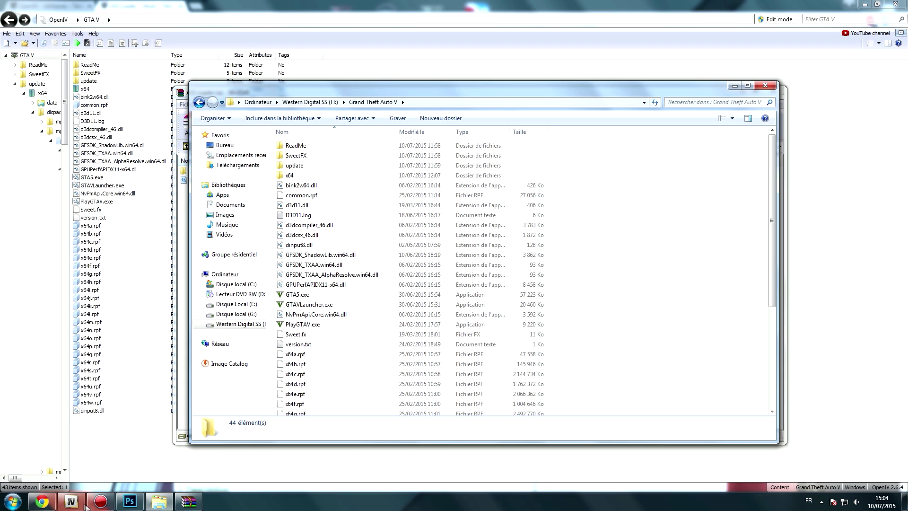
Step: Switch to OpenIV and install the OpenIV.ASI plugin through the ASI Manager
left_click(71, 501)
left_click(56, 34)
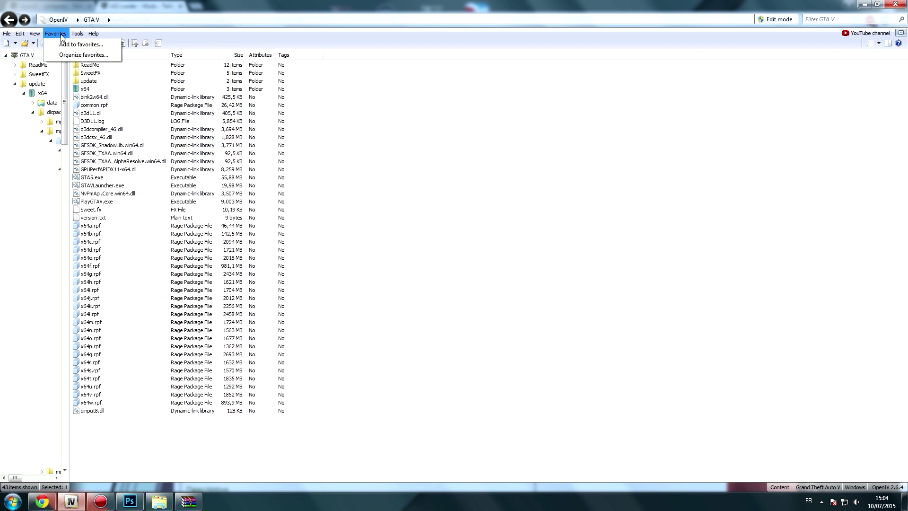
mouse_move(77, 34)
left_click(106, 91)
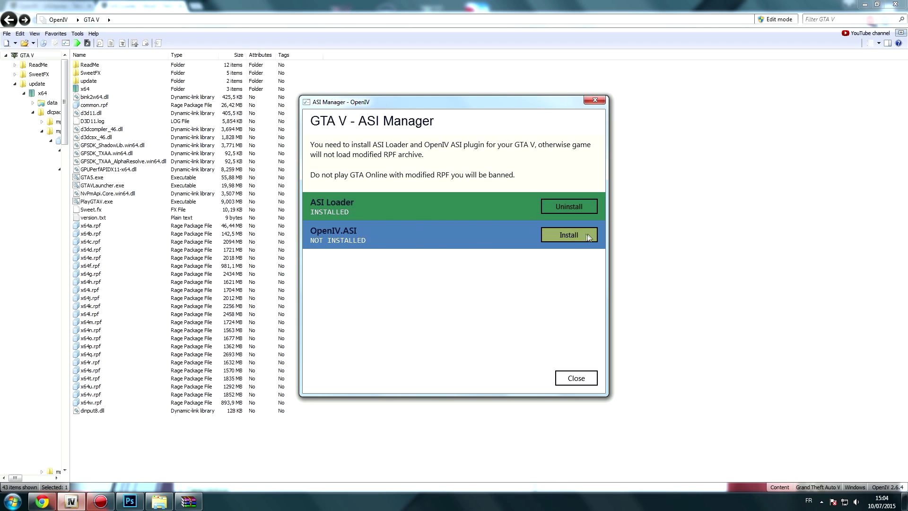
left_click(570, 237)
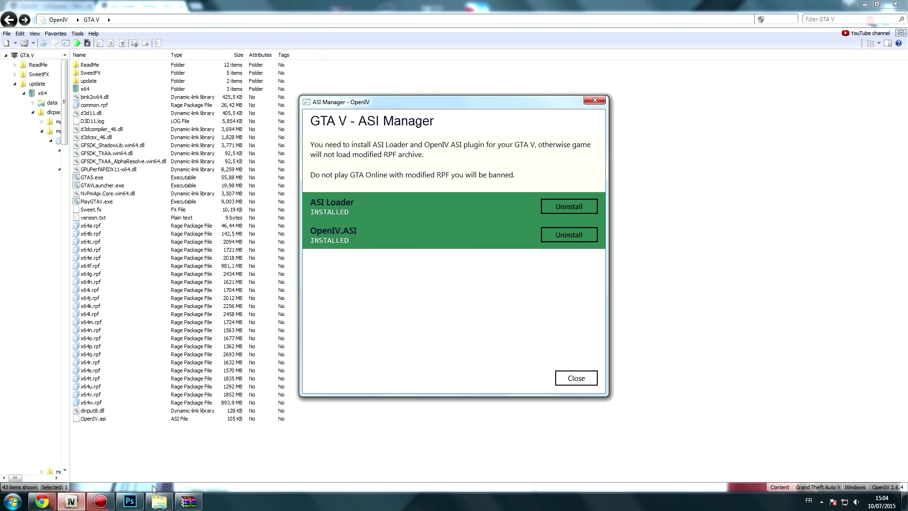
Step: Check the Grand Theft Auto V folder in Explorer for the OpenIV.asi file
left_click(159, 501)
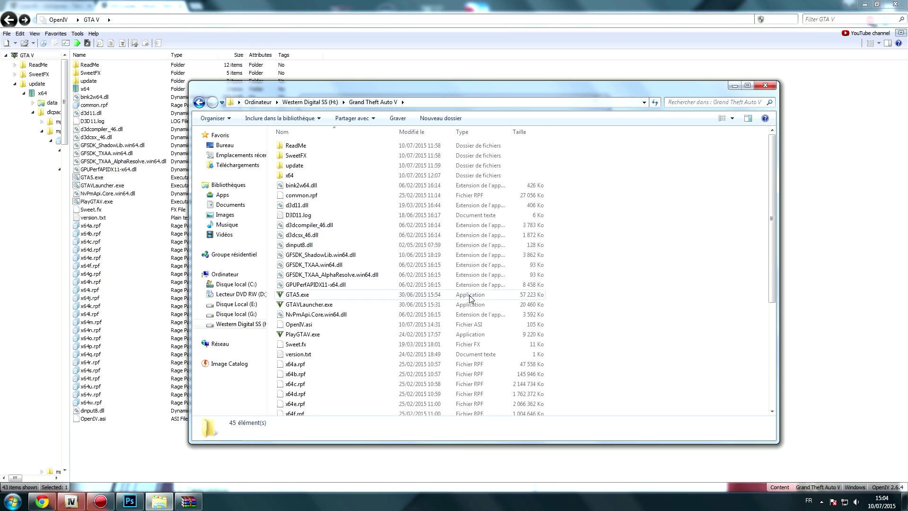
scroll(326, 386, "down", 3)
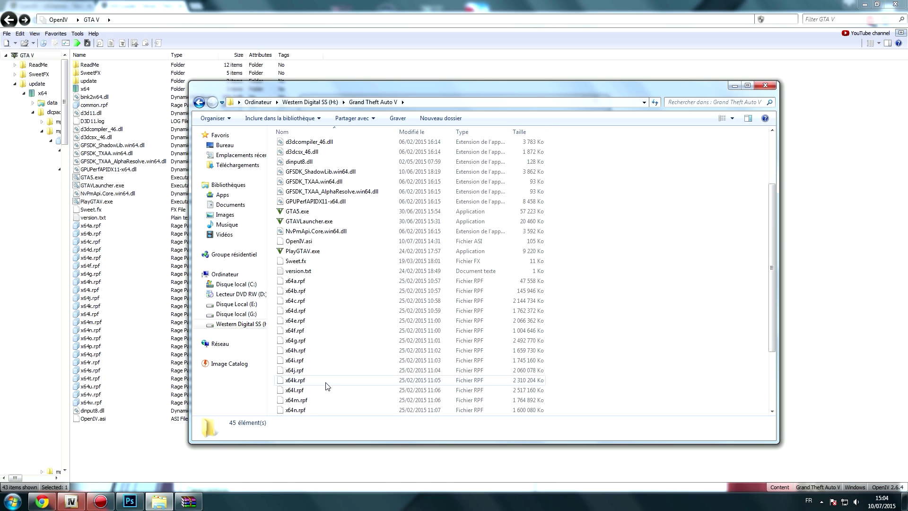
scroll(327, 386, "up", 3)
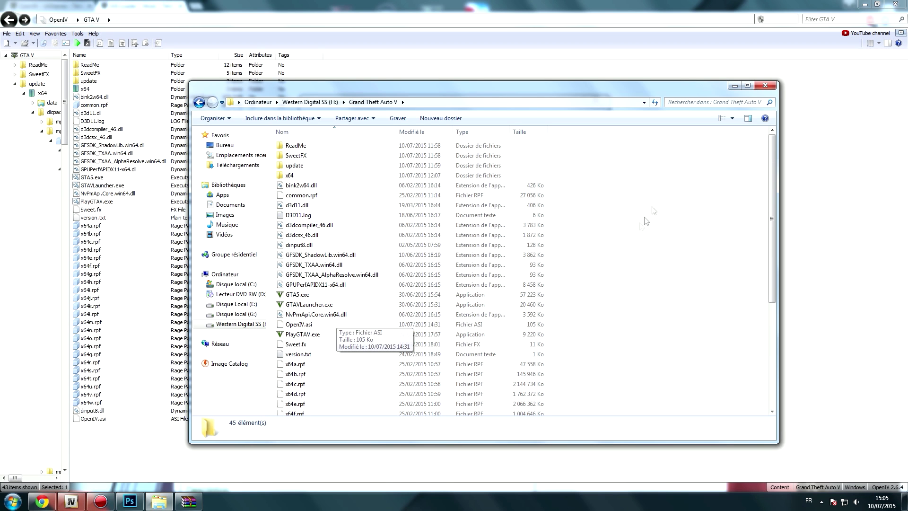
left_click(736, 85)
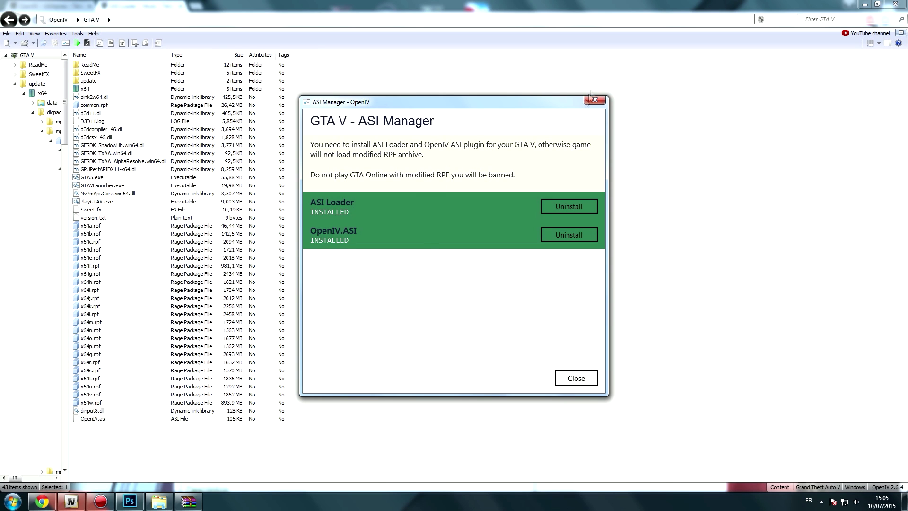
Step: Close the ASI Manager and the Grand Theft Auto V folder window
left_click(575, 377)
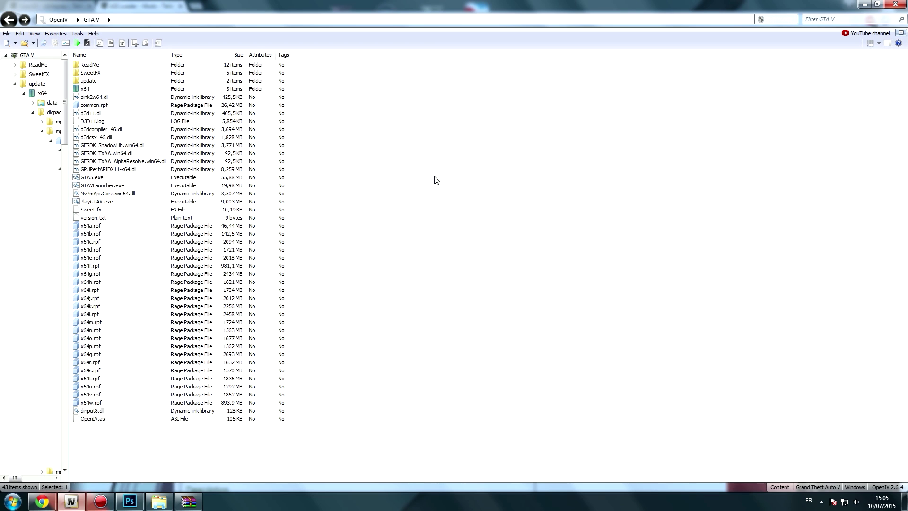
mouse_move(47, 504)
left_click_drag(835, 4, 512, 1)
left_click(159, 501)
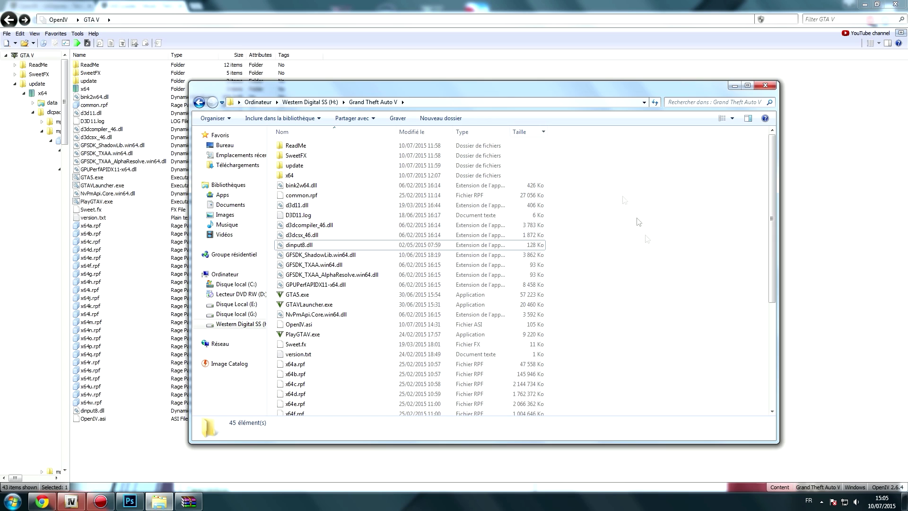
scroll(695, 299, "up", 5)
left_click(766, 85)
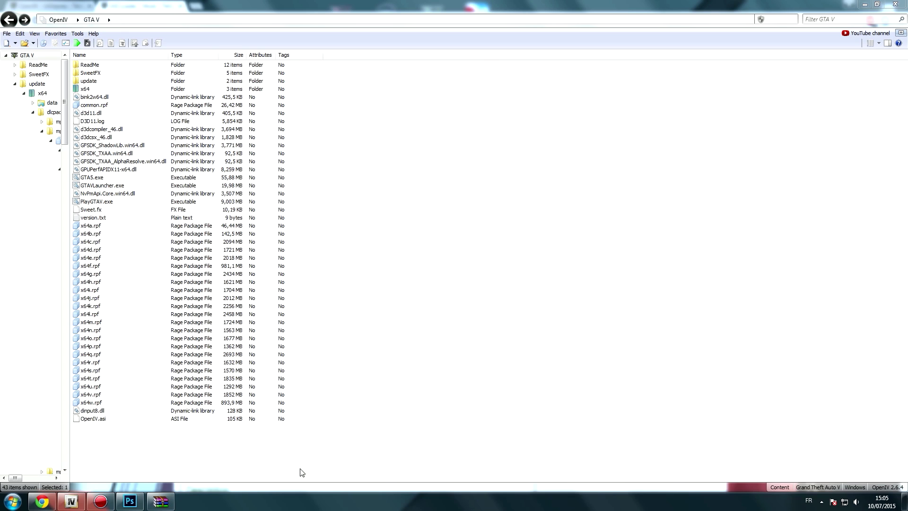
Step: Switch to Chrome, look over the ASI Loader page and return to the OpenIV download page
left_click(42, 504)
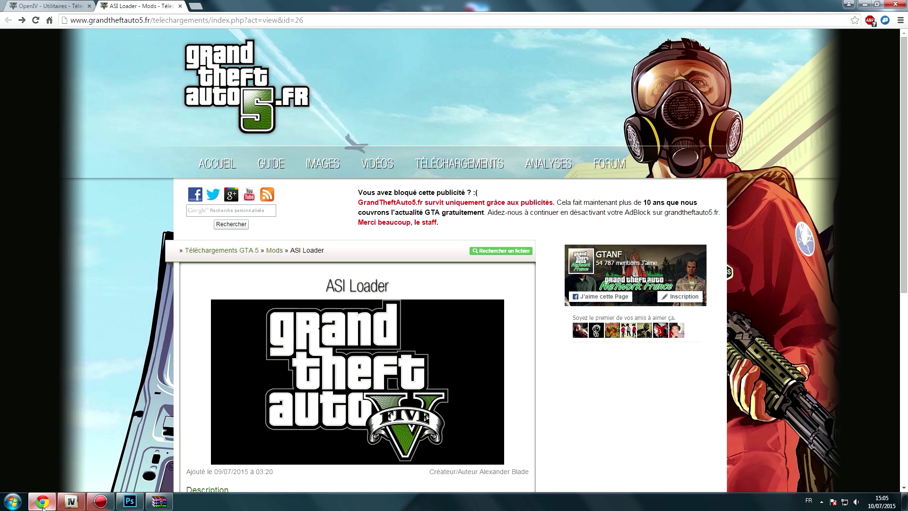
scroll(54, 443, "down", 5)
scroll(85, 93, "up", 5)
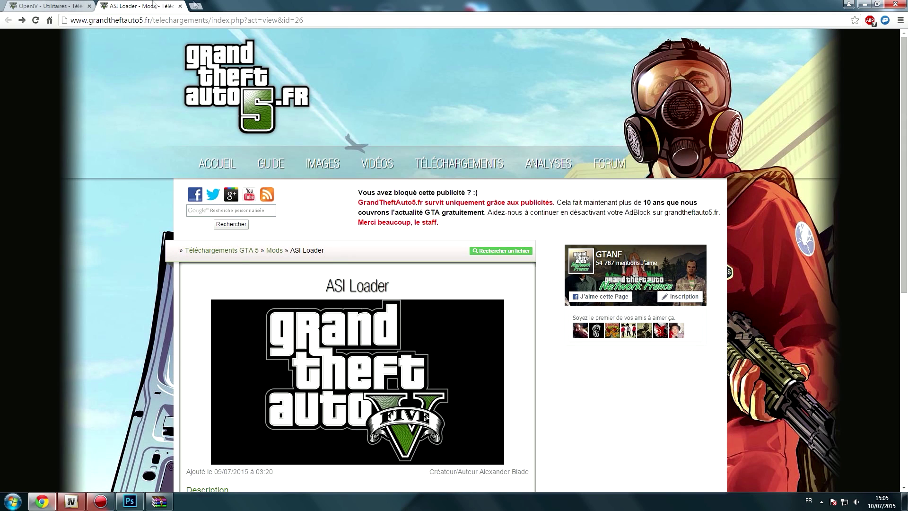
left_click(60, 5)
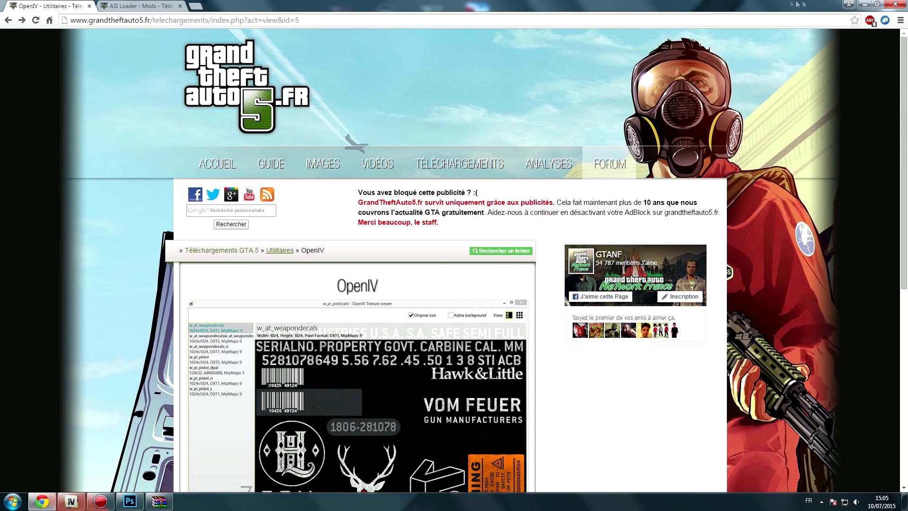
Step: Show the desktop, create a folder named "Texture origine" on it and place it in the corner
left_click(866, 4)
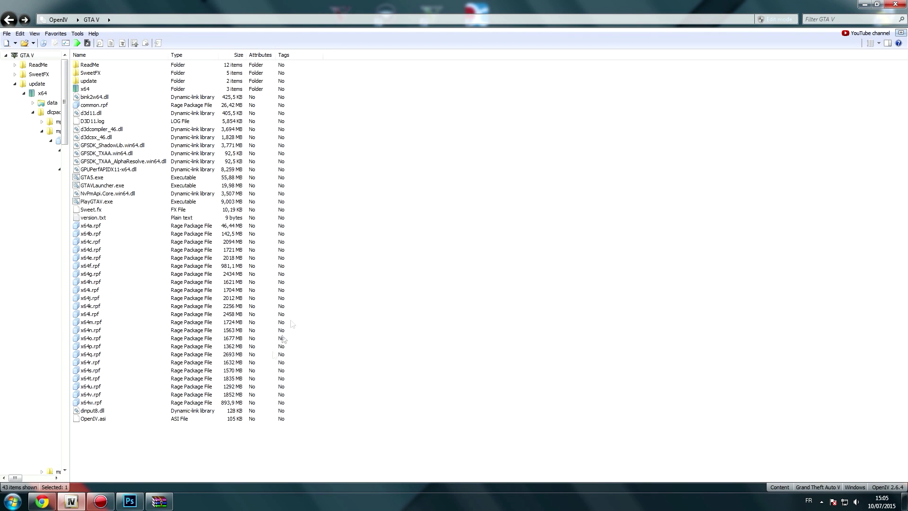
left_click(130, 501)
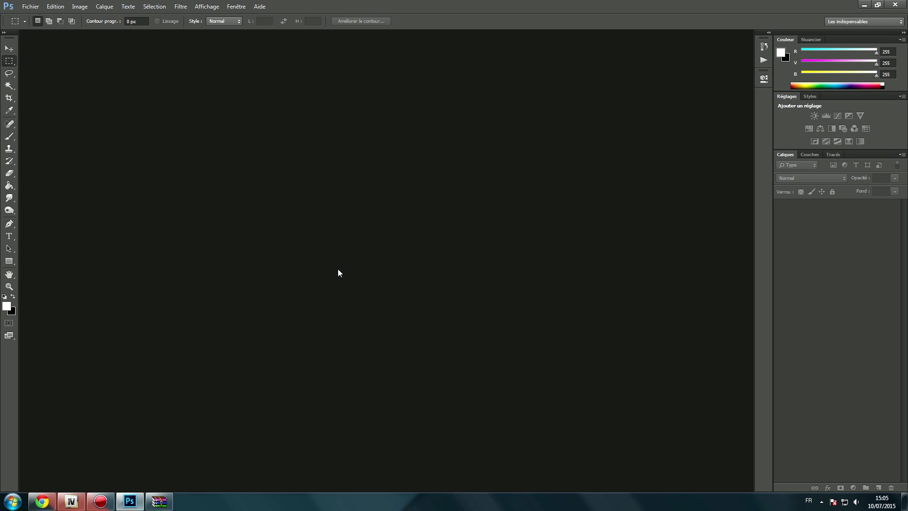
left_click(904, 501)
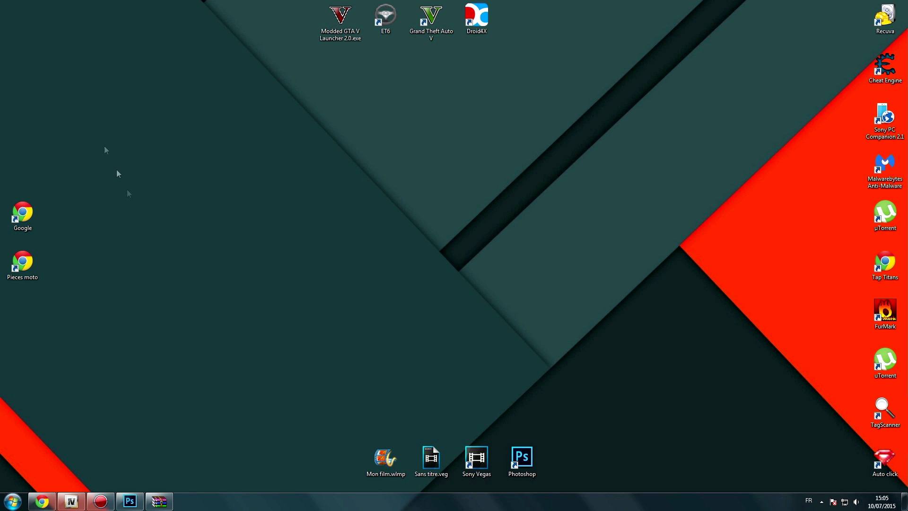
right_click(34, 23)
mouse_move(156, 136)
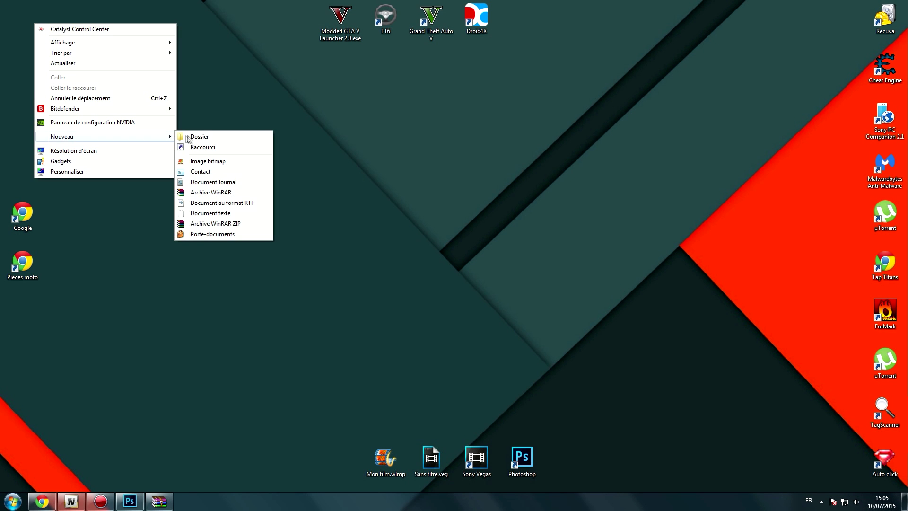
left_click(192, 136)
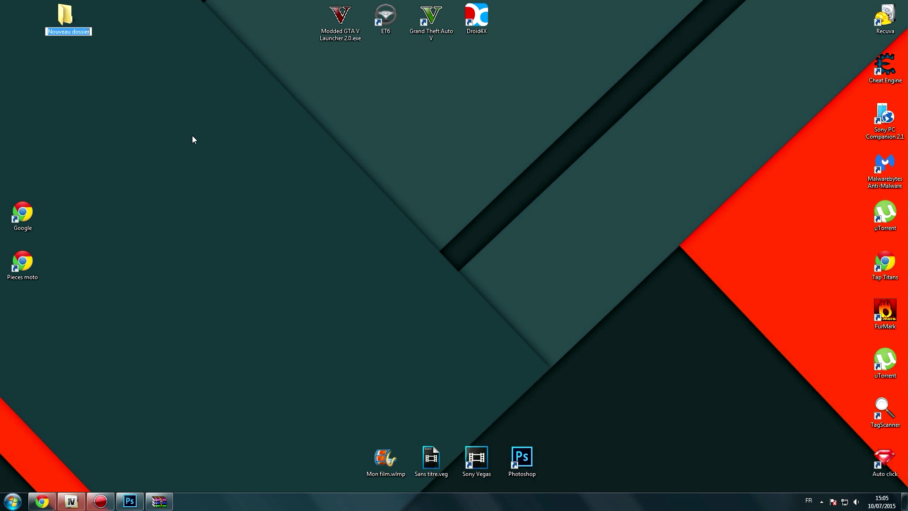
type("Texture origine")
key("Return")
left_click_drag(72, 3, 26, 24)
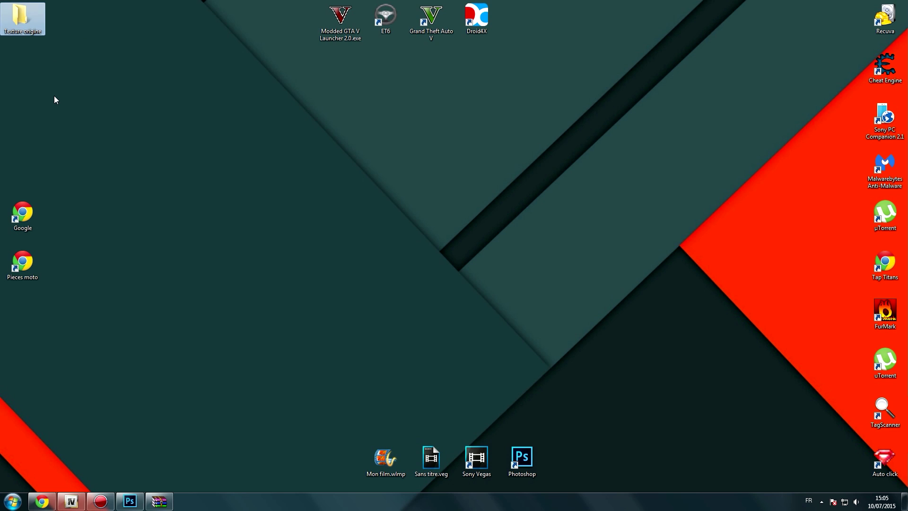
Step: Create a second desktop folder named "Texture modifiée" and place it beside the "Texture origine" folder
right_click(54, 96)
mouse_move(184, 211)
left_click(223, 211)
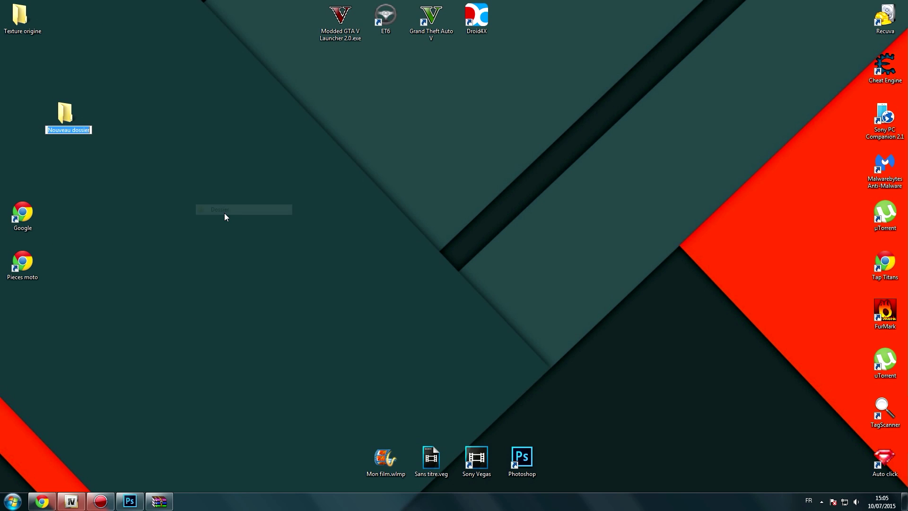
type("Texture modifiée")
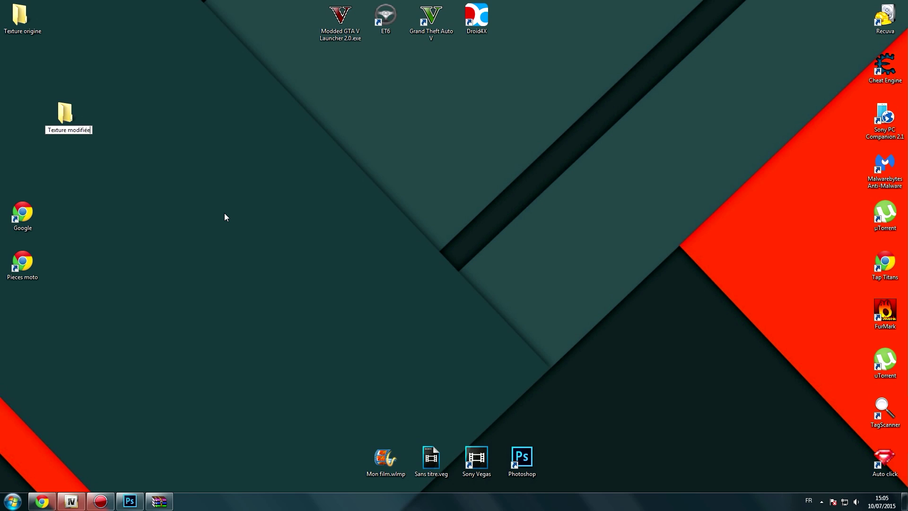
key("Return")
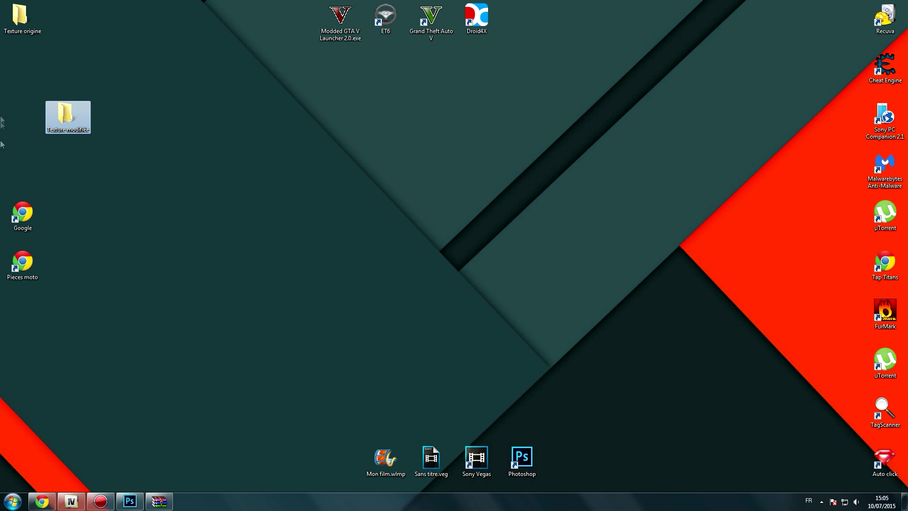
left_click_drag(77, 112, 75, 19)
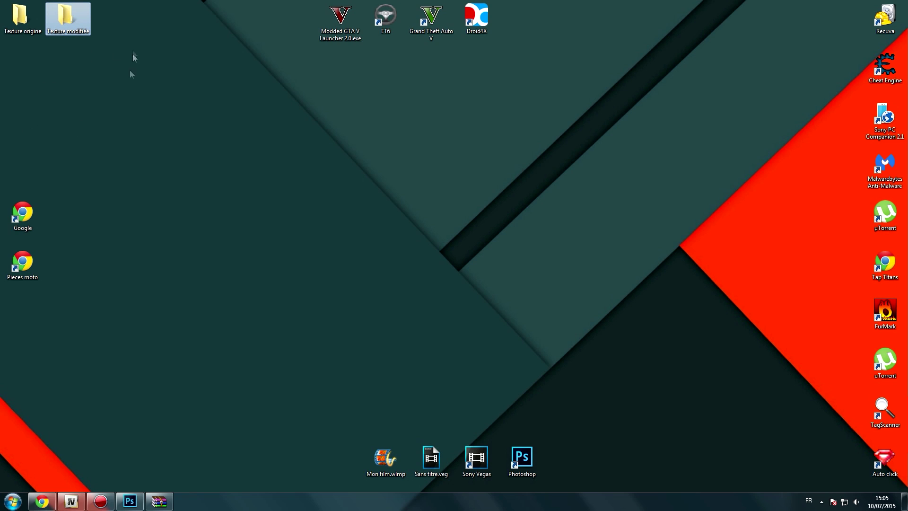
Step: Close OpenIV and relaunch it for the Windows version of Grand Theft Auto V
mouse_move(133, 506)
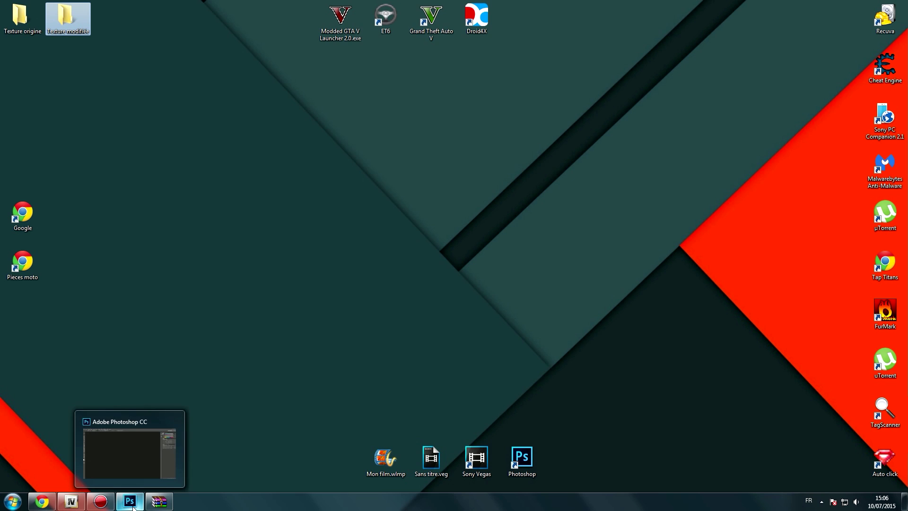
left_click(71, 501)
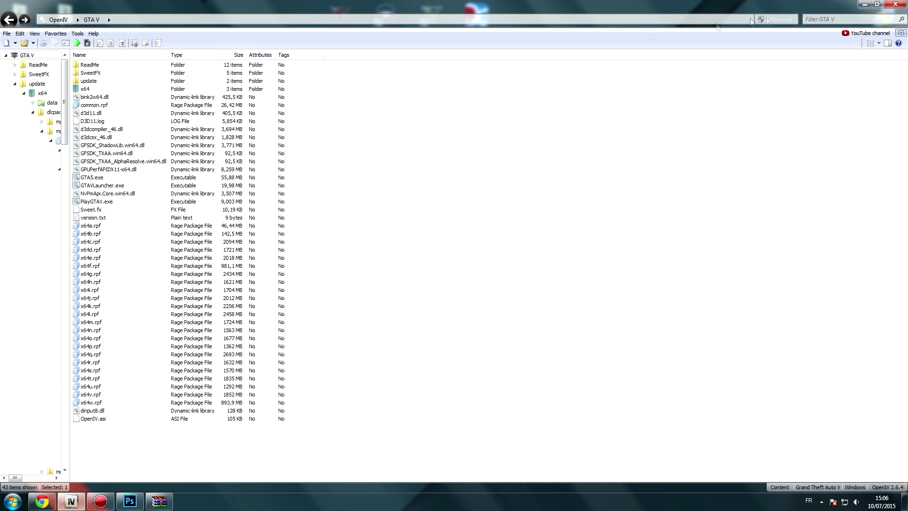
left_click(76, 33)
left_click(76, 33)
left_click(895, 4)
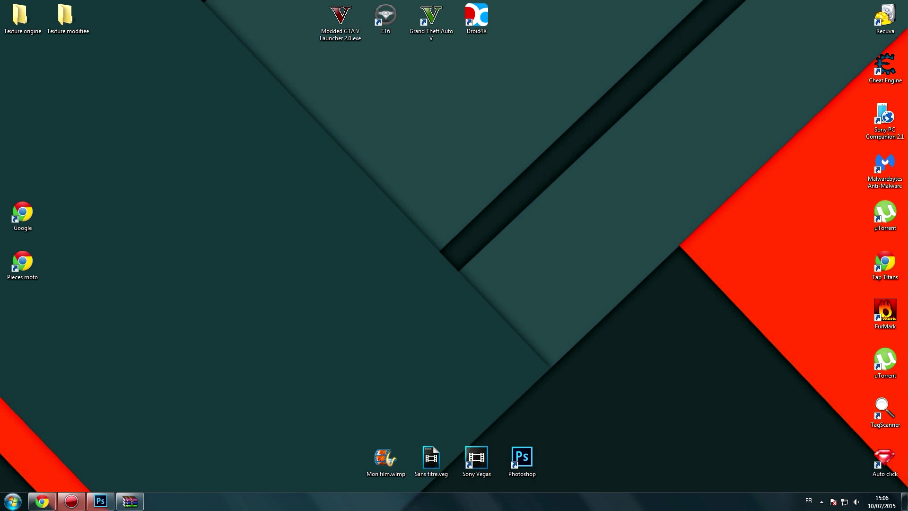
key("super")
left_click(47, 437)
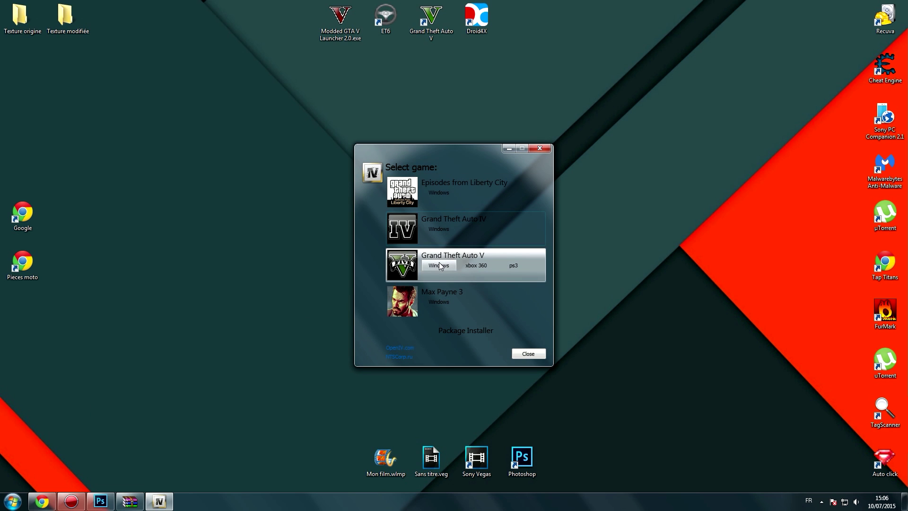
left_click(440, 266)
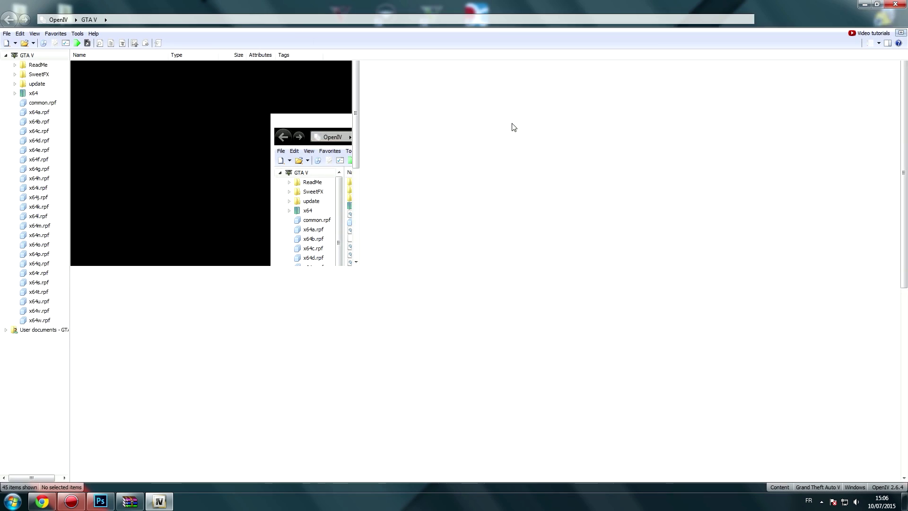
Step: Turn on edit mode, accept the automatic saving of changes, and open the update folder
left_click(776, 19)
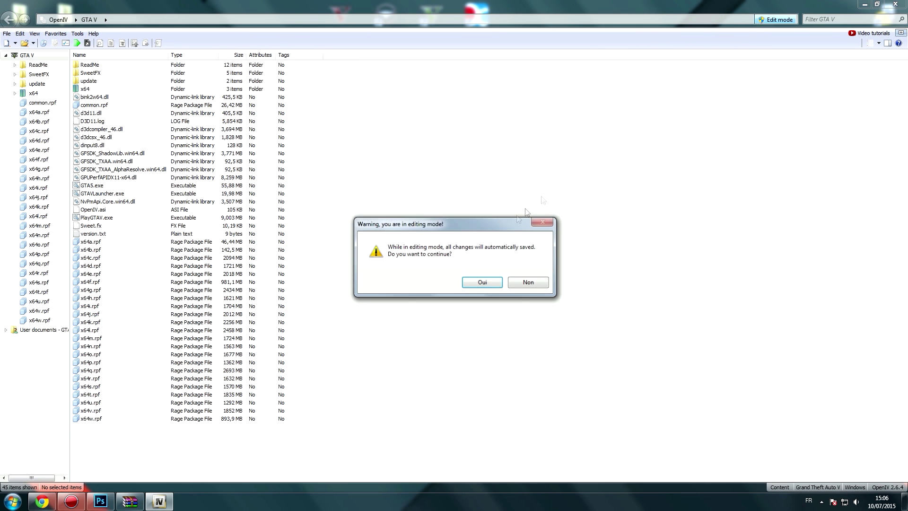
left_click(481, 284)
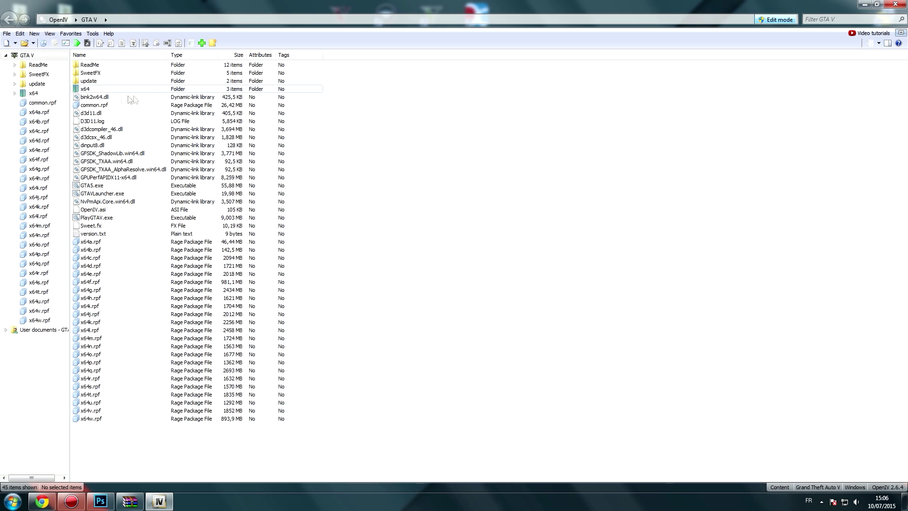
double_click(106, 81)
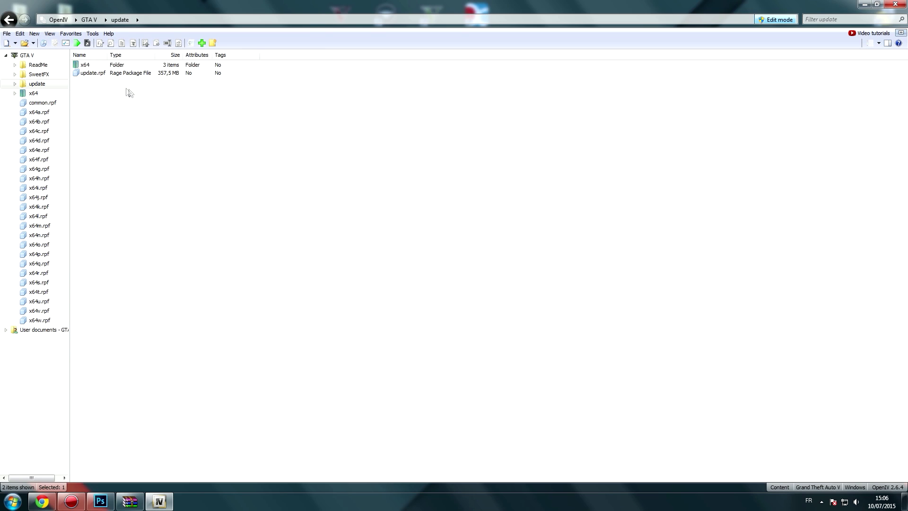
double_click(92, 73)
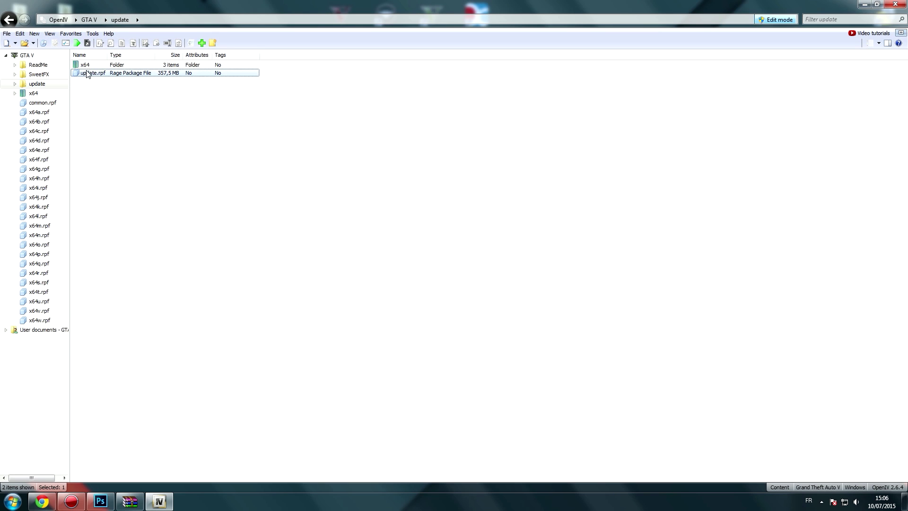
double_click(94, 82)
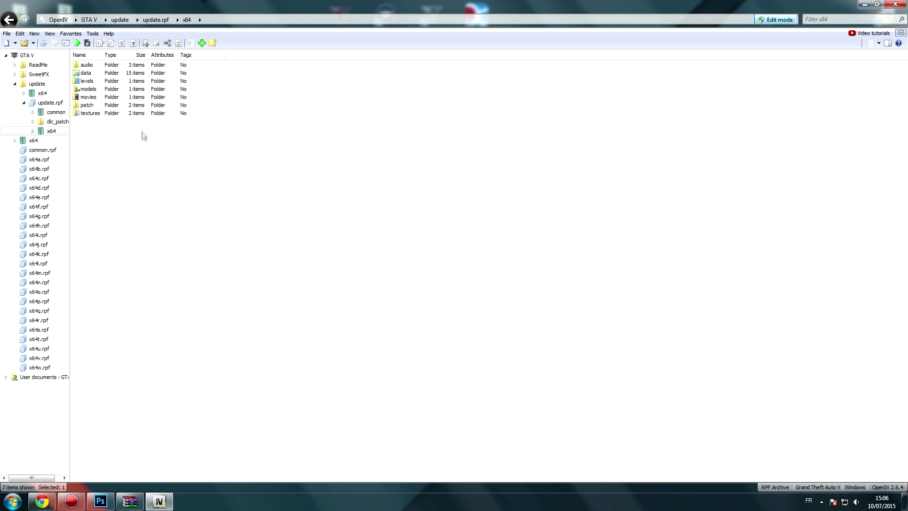
key("BackSpace")
double_click(127, 72)
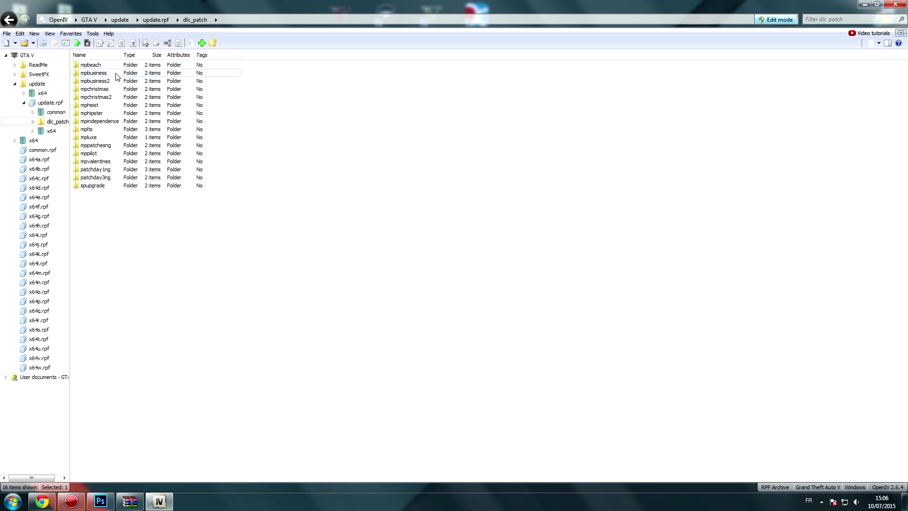
double_click(124, 73)
double_click(125, 67)
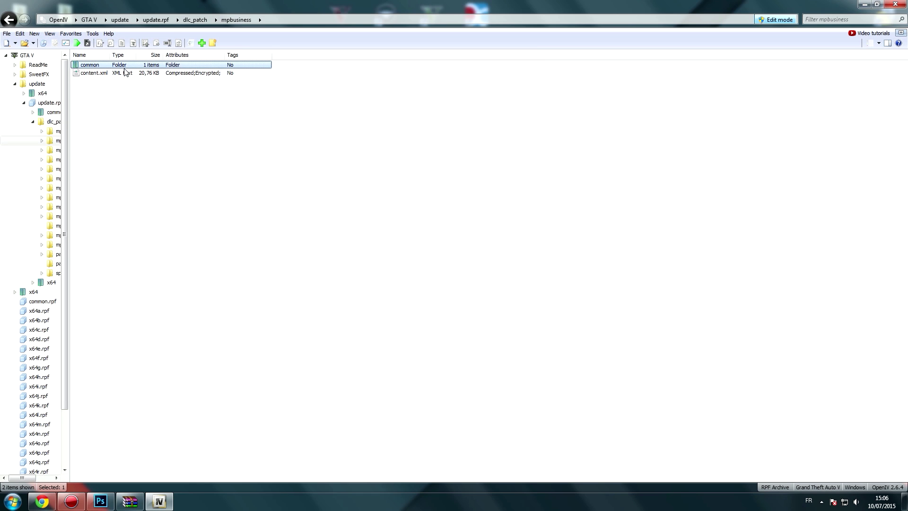
key("BackSpace")
key("BackSpace")
key("BackSpace")
key("BackSpace")
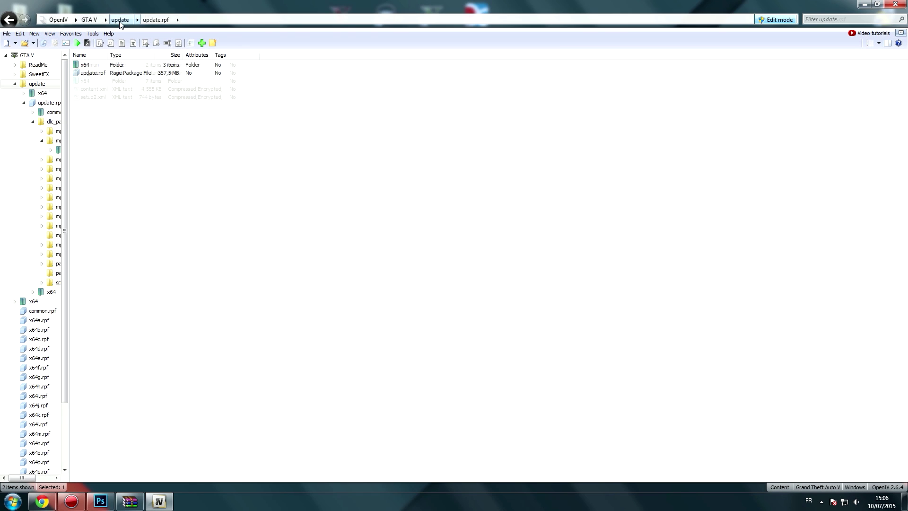
Step: Go from the update folder through x64, dlcpacks and mpheist, and open the dlc.rpf archive
left_click(99, 66)
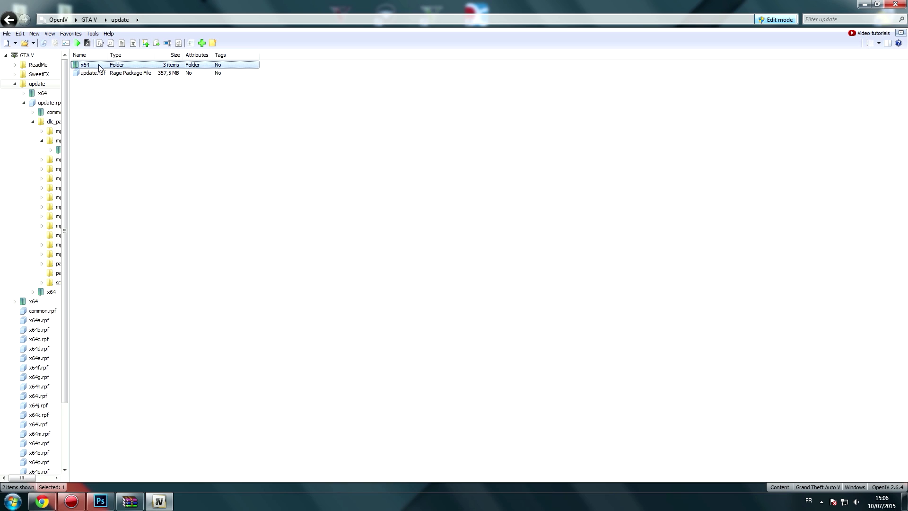
double_click(99, 67)
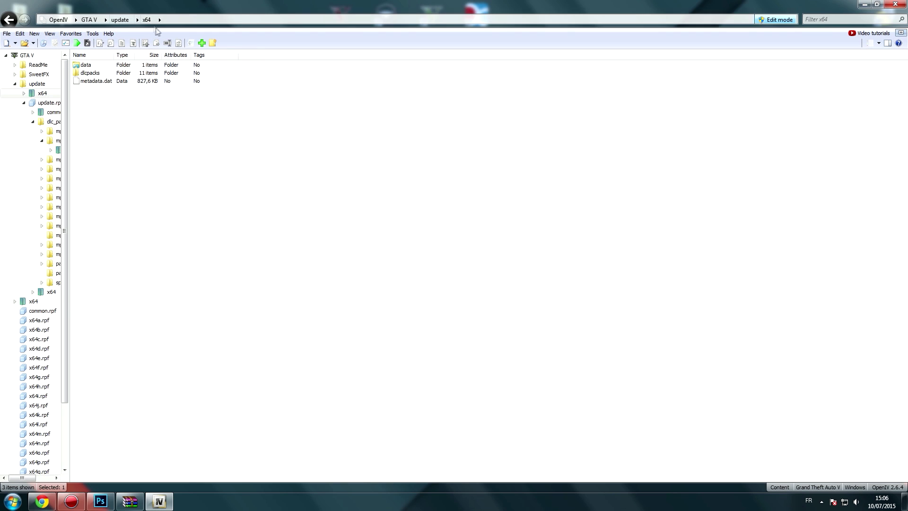
double_click(94, 74)
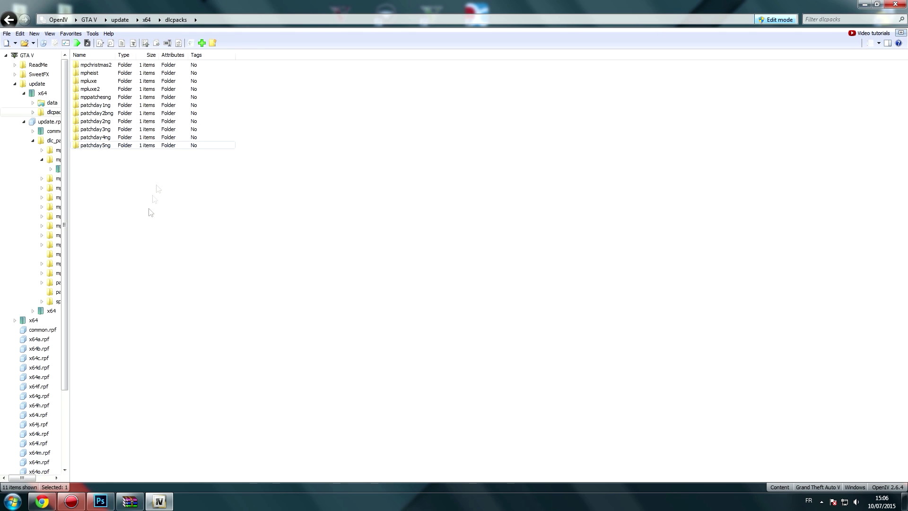
double_click(108, 76)
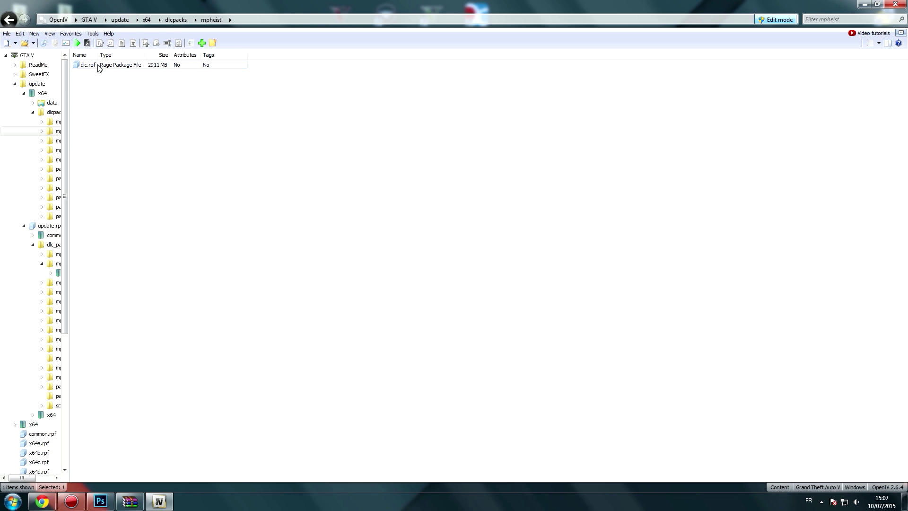
double_click(94, 67)
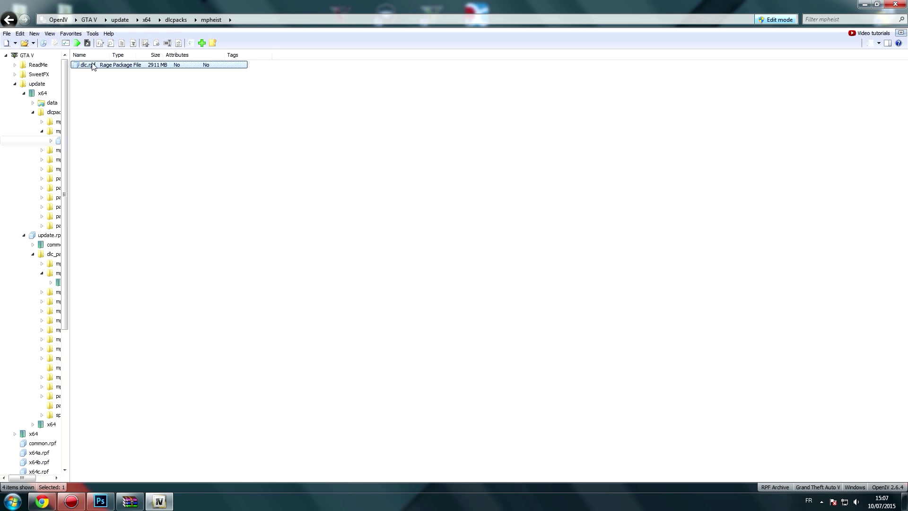
Step: Within dlc.rpf, go to x64/levels/gta5/vehicles and open the mpheistvehicles.rpf archive
double_click(87, 73)
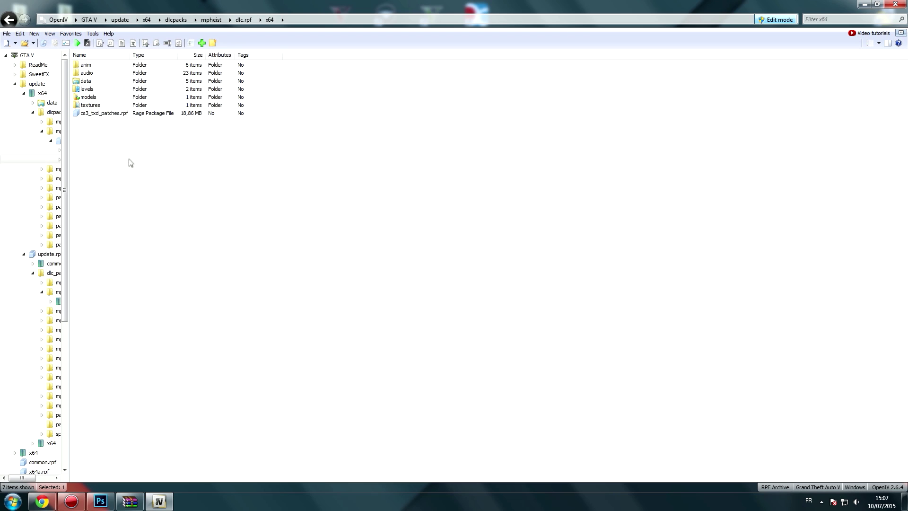
double_click(92, 89)
double_click(94, 66)
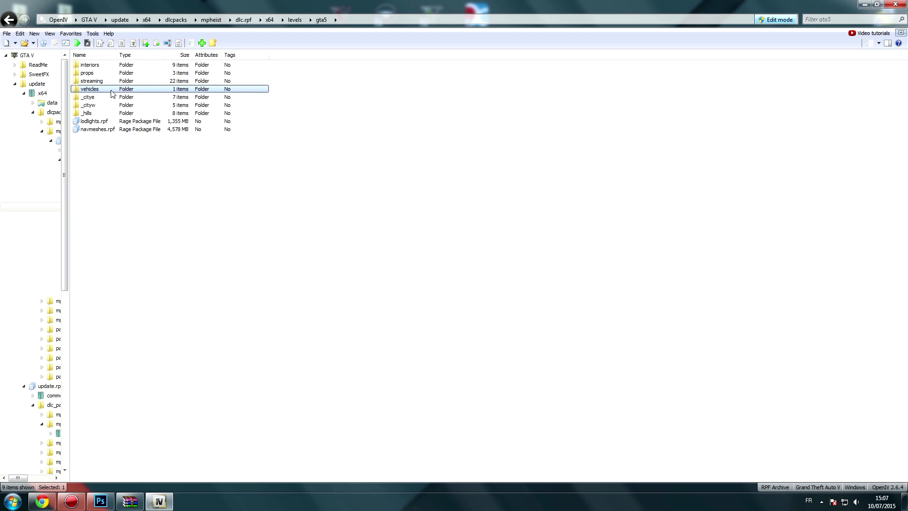
double_click(89, 88)
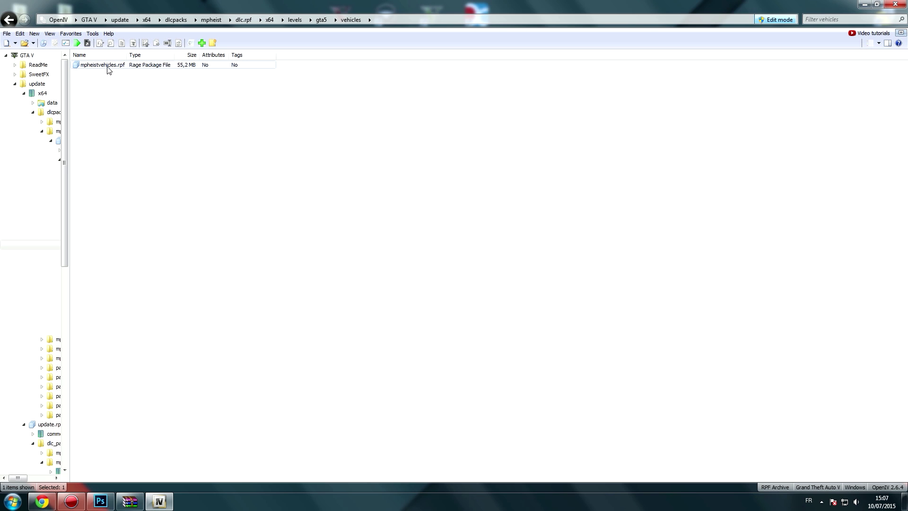
double_click(109, 68)
Step: Find valkyrie.yft in the vehicle list, open it in the Model Viewer and examine the helicopter's nose up close
scroll(206, 204, "down", 5)
scroll(206, 204, "up", 8)
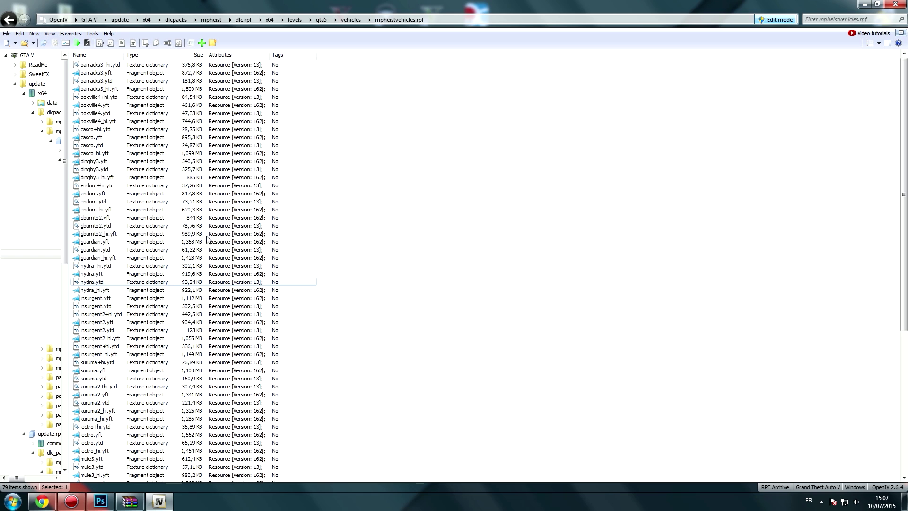
scroll(204, 262, "down", 9)
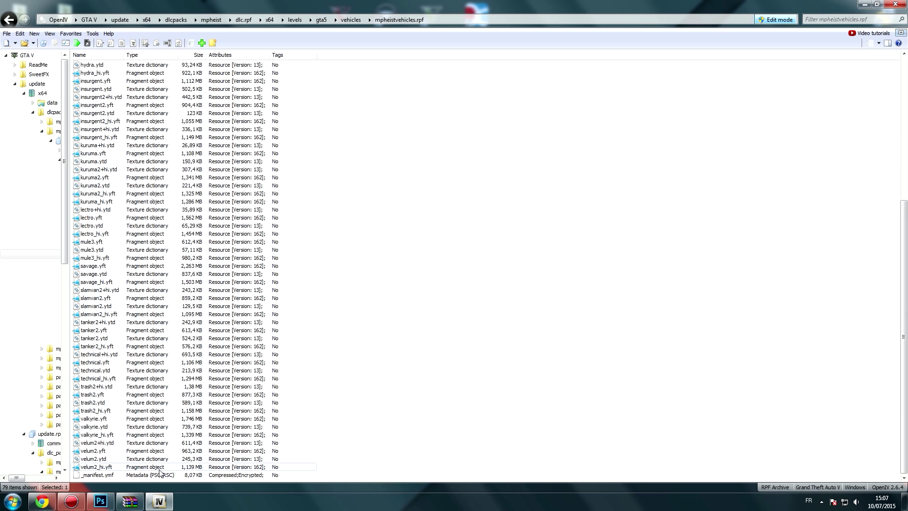
left_click(101, 420)
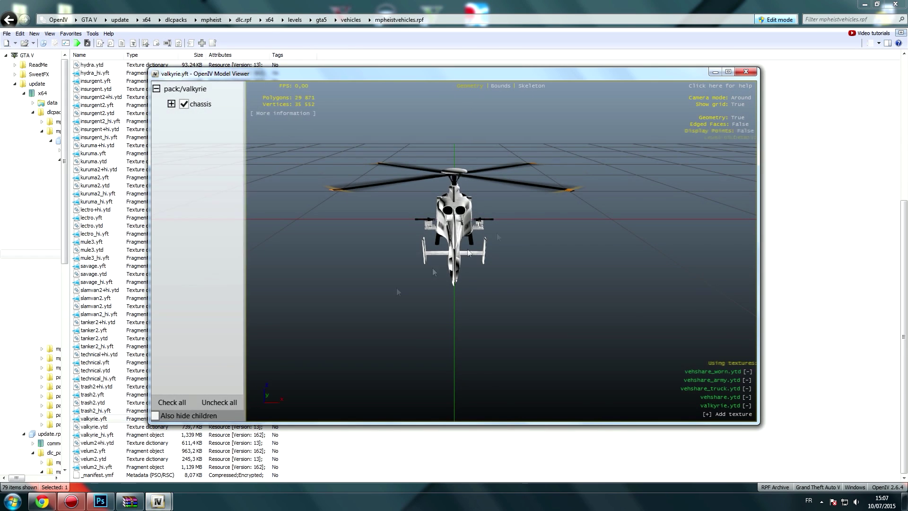
left_click_drag(497, 233, 446, 269)
scroll(446, 269, "up", 8)
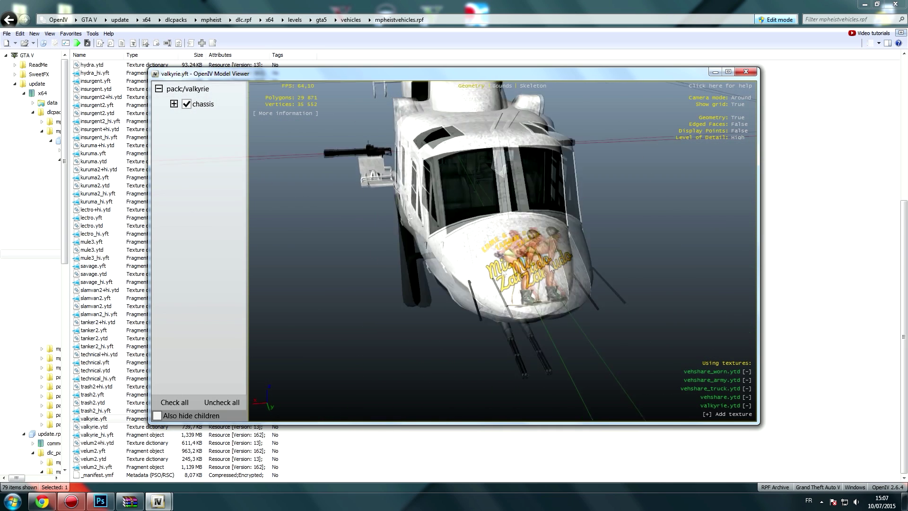
Step: Close the helicopter model, open valkyrie.ytd in the texture editor and view its textures from 2_prop_blades_a through napalm_liveries
left_click_drag(445, 269, 428, 184)
left_click(747, 72)
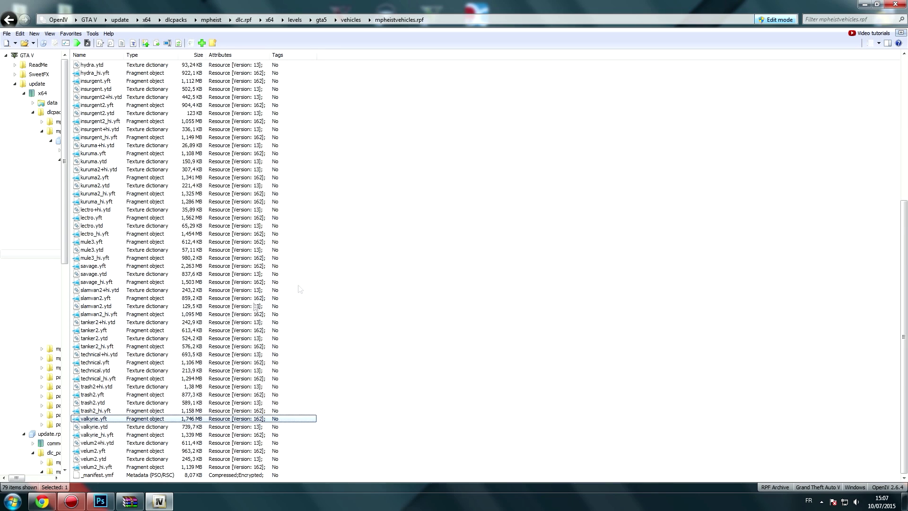
left_click(104, 427)
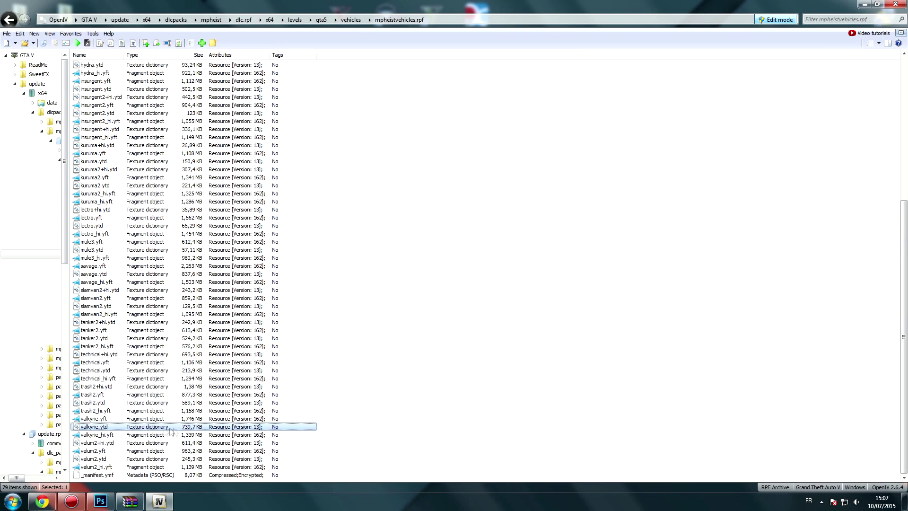
double_click(107, 427)
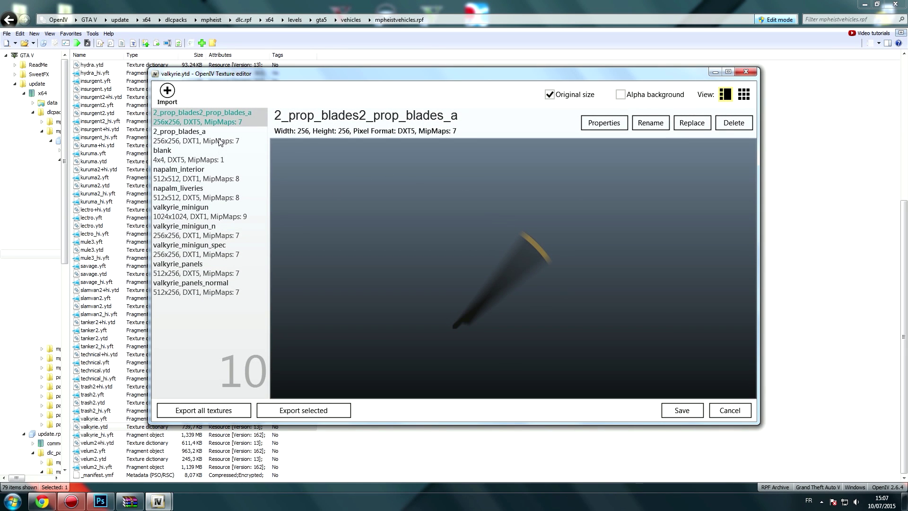
left_click(218, 138)
left_click(206, 156)
left_click(209, 179)
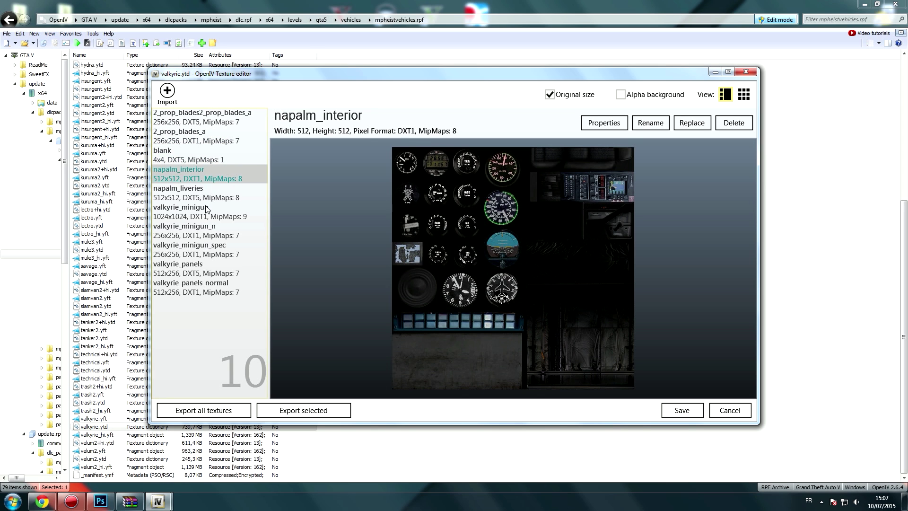
left_click(213, 190)
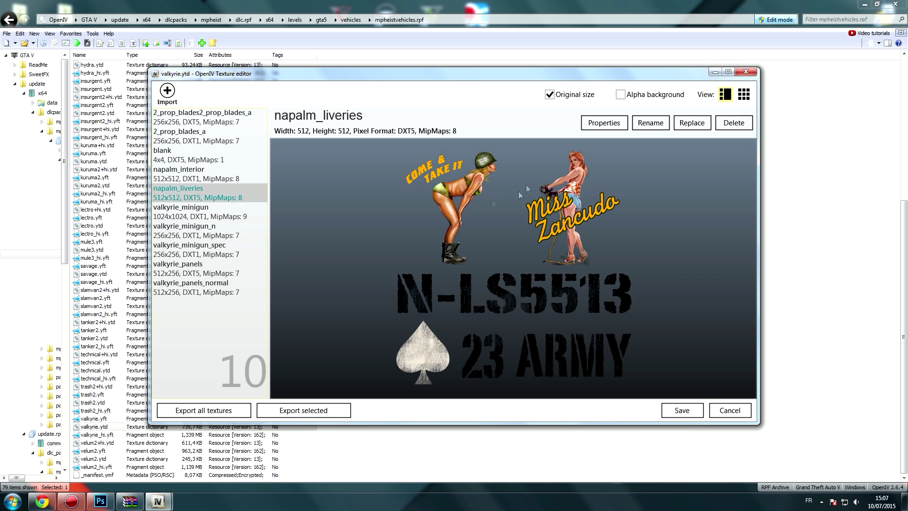
Step: View the valkyrie minigun and panel textures in valkyrie.ytd, return to valkyrie_minigun and close the texture editor
left_click(206, 216)
left_click(206, 232)
left_click(204, 251)
left_click(207, 270)
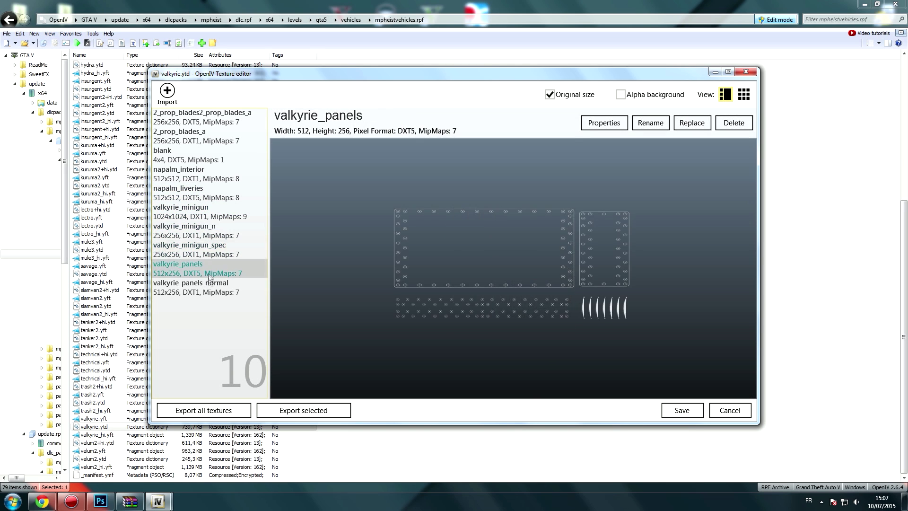
left_click(208, 289)
left_click(204, 216)
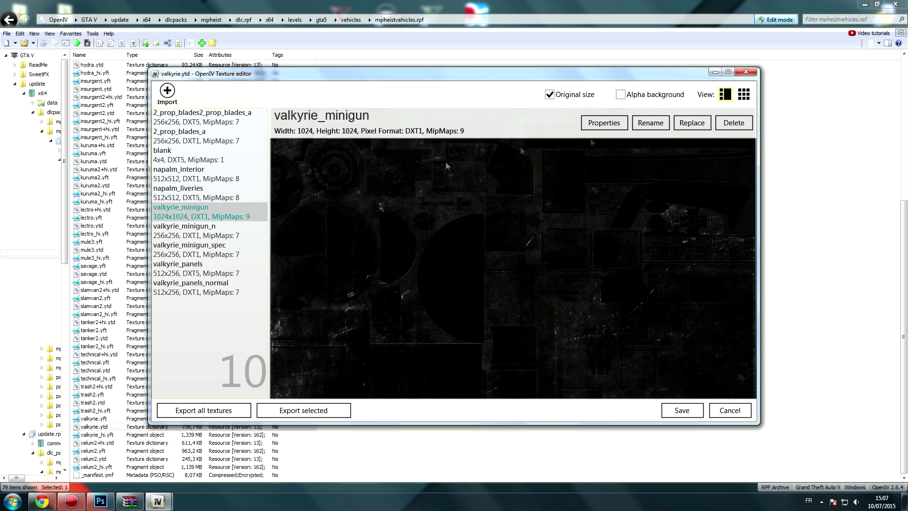
left_click(752, 75)
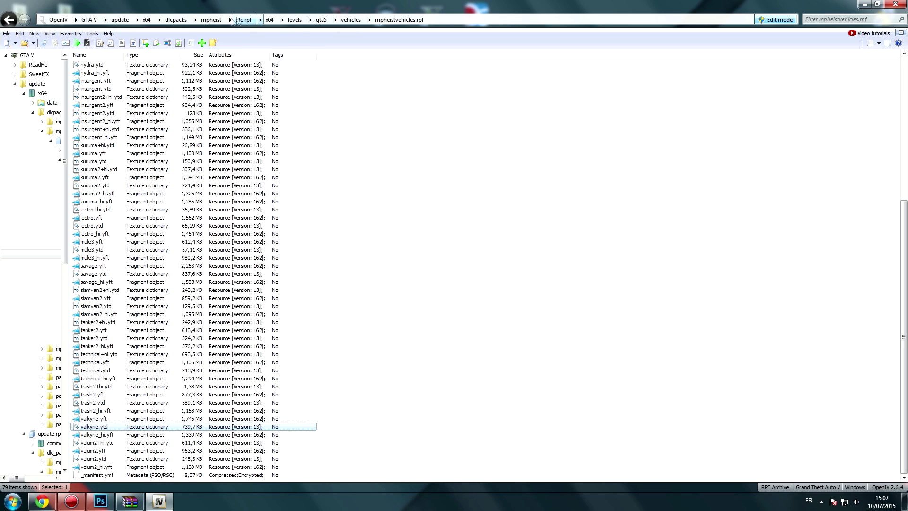
Step: Go back to the GTA V root folder, enter x64e.rpf/levels/gta5 and open the vehicles.rpf archive
left_click(211, 19)
left_click(176, 20)
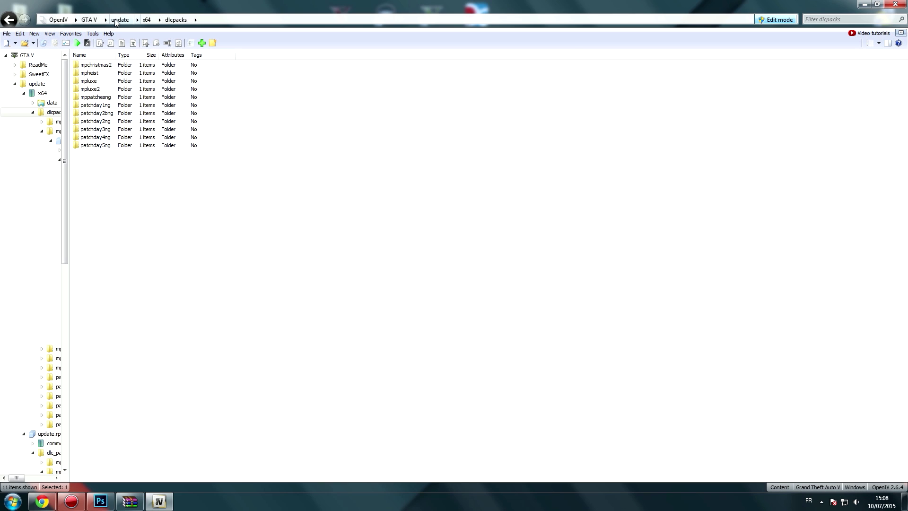
left_click(89, 20)
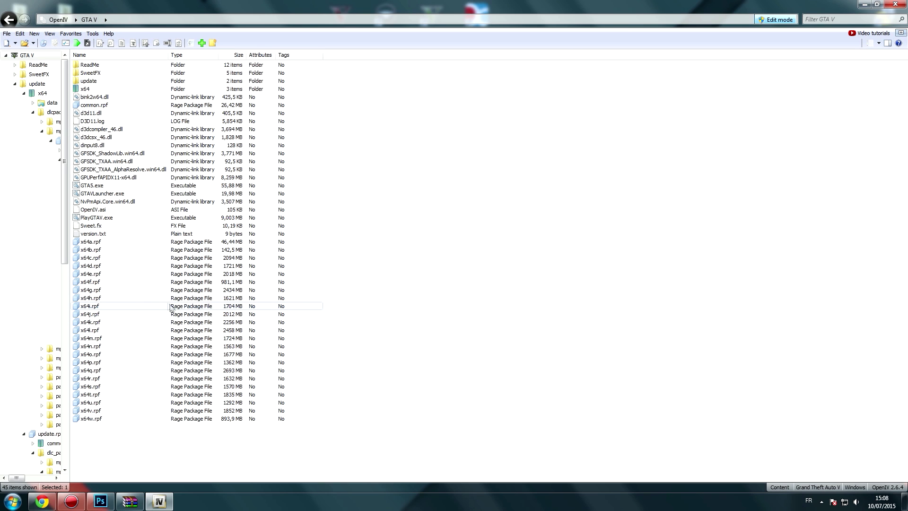
double_click(91, 274)
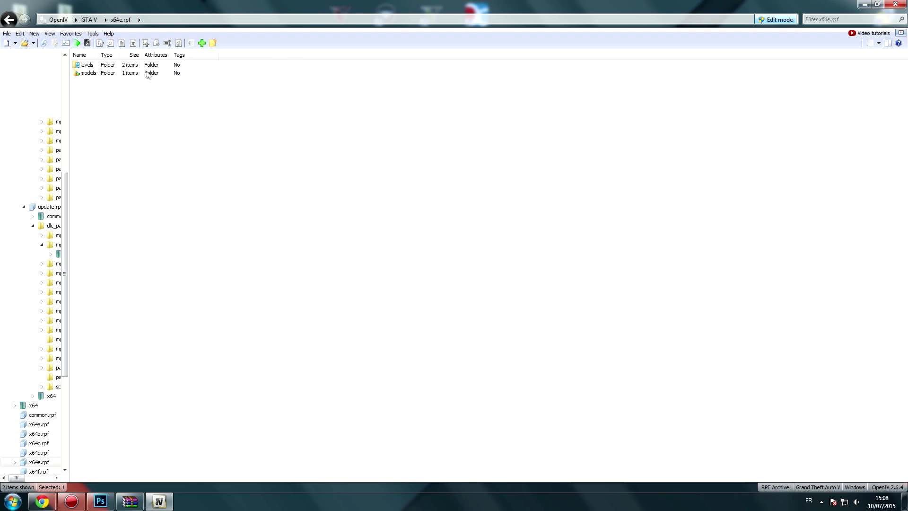
double_click(87, 65)
double_click(90, 73)
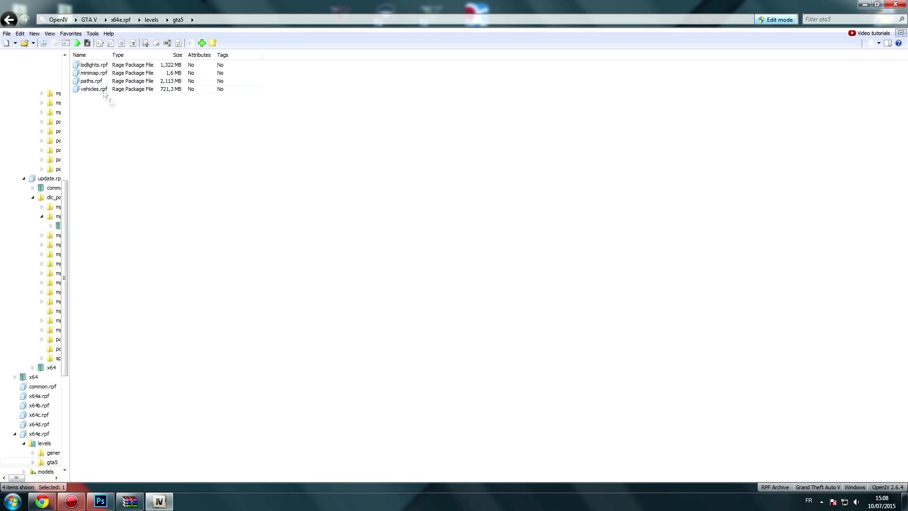
double_click(94, 89)
Step: Find blimp+hi.ytd in the vehicle list, look through its textures down to blimp_sign_1, and close the texture editor
scroll(746, 126, "down", 10)
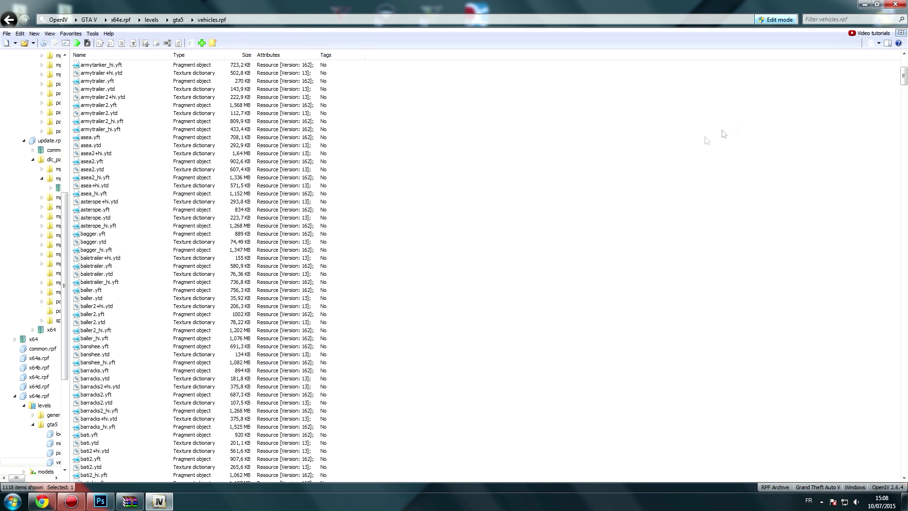
scroll(449, 236, "up", 14)
scroll(463, 258, "down", 20)
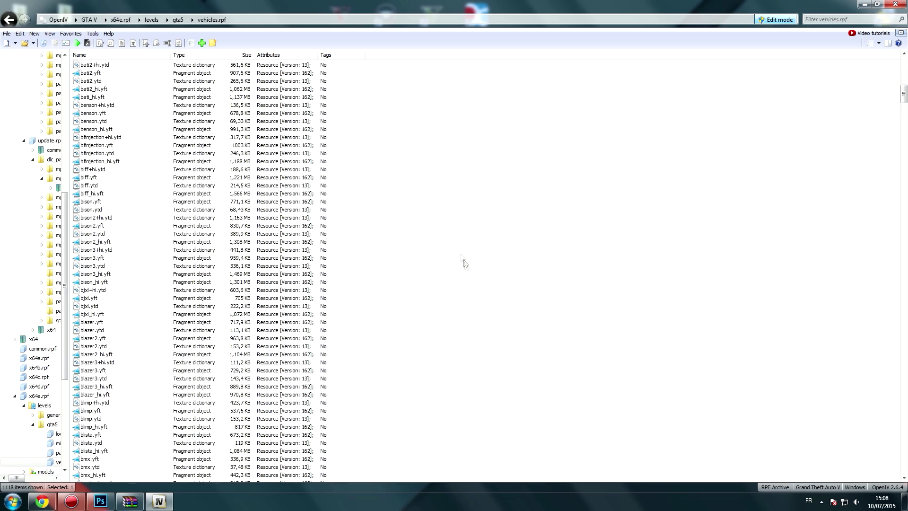
scroll(452, 258, "down", 3)
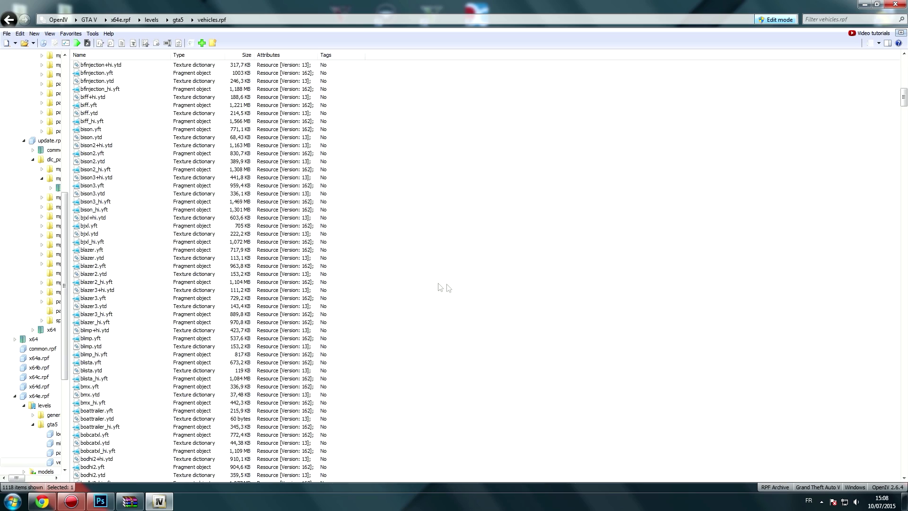
left_click(118, 331)
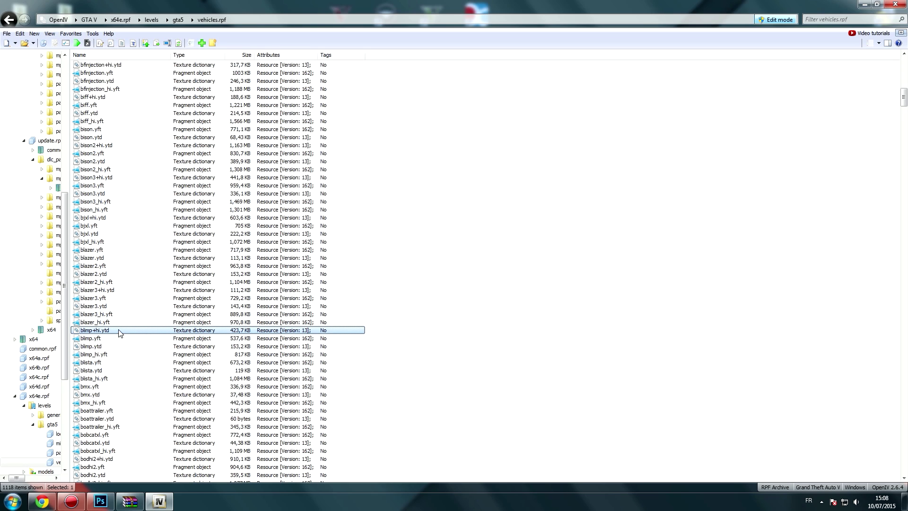
double_click(118, 332)
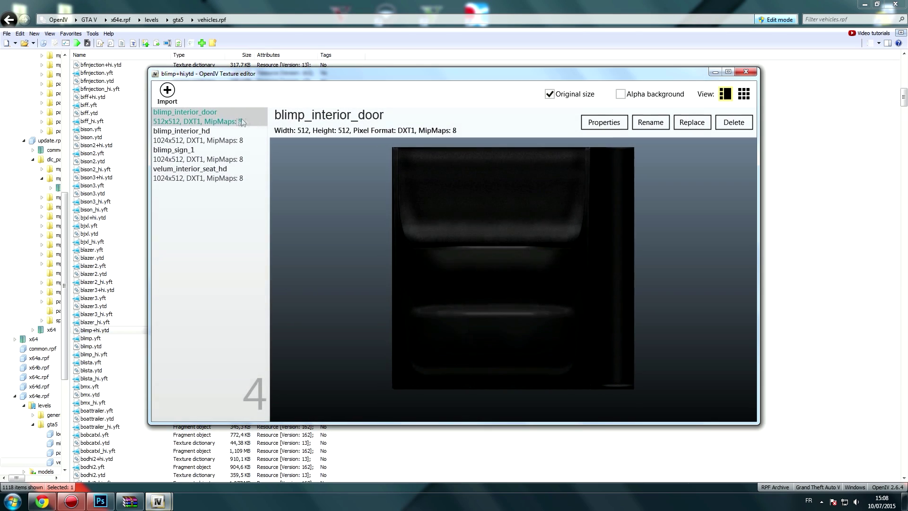
left_click(201, 137)
left_click(202, 161)
left_click(202, 173)
left_click(202, 155)
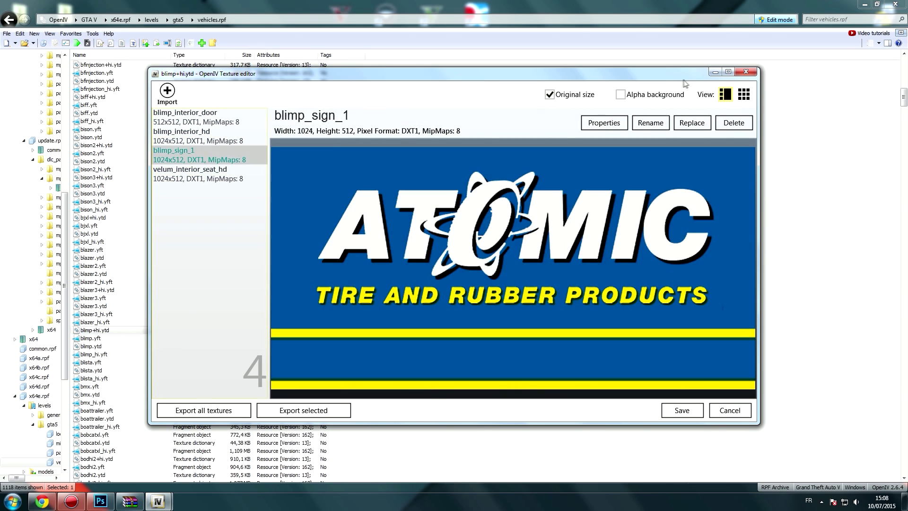
left_click(747, 71)
Step: Open blimp.ytd, look through several of its textures and close the texture editor
double_click(113, 346)
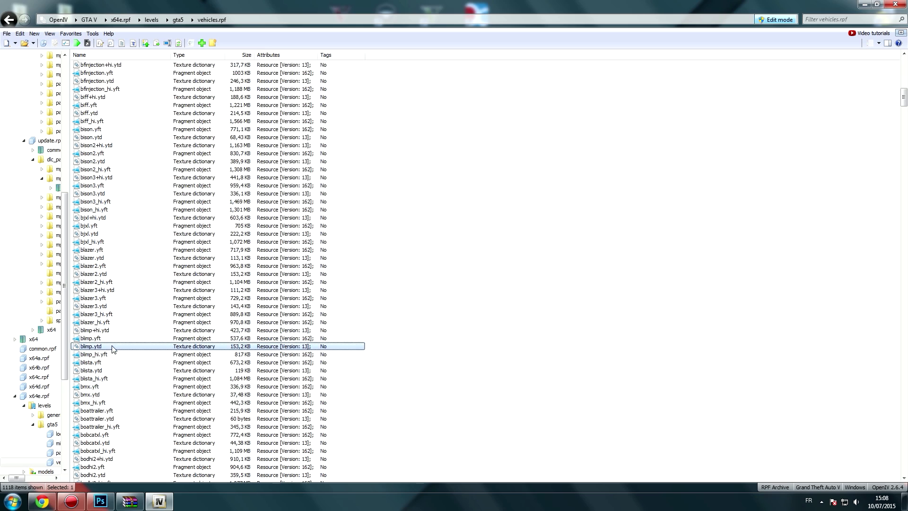
left_click(208, 175)
left_click(208, 194)
left_click(220, 162)
left_click(199, 117)
left_click(747, 72)
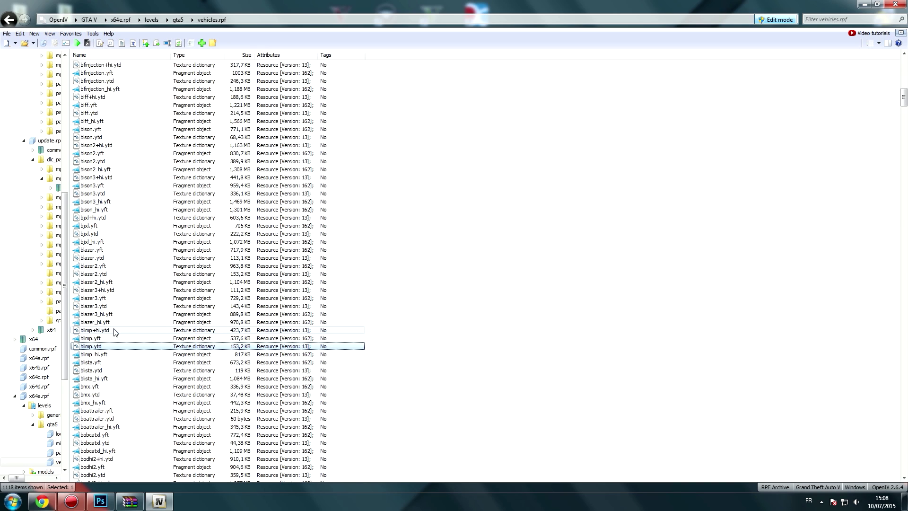
Step: Open blimp.yft in the Model Viewer, inspect the airship from different angles and close the viewer
left_click(104, 338)
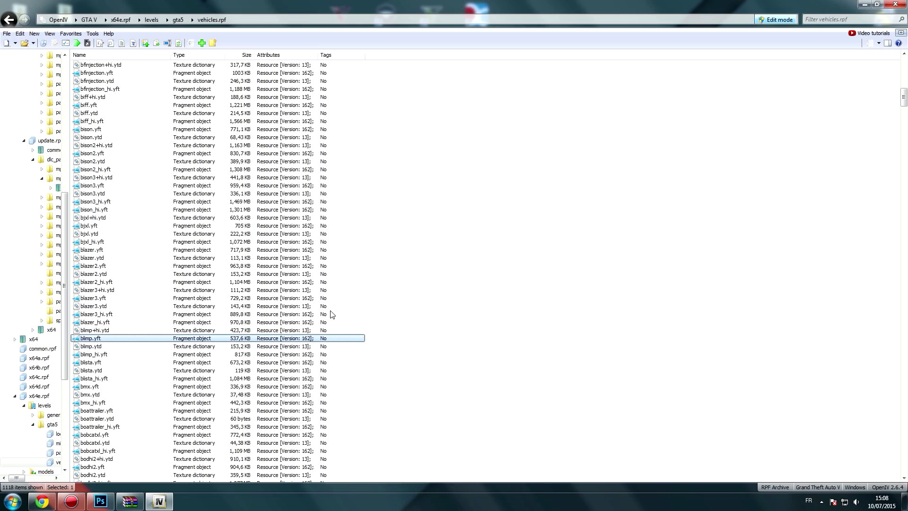
key("Return")
left_click_drag(469, 260, 418, 137)
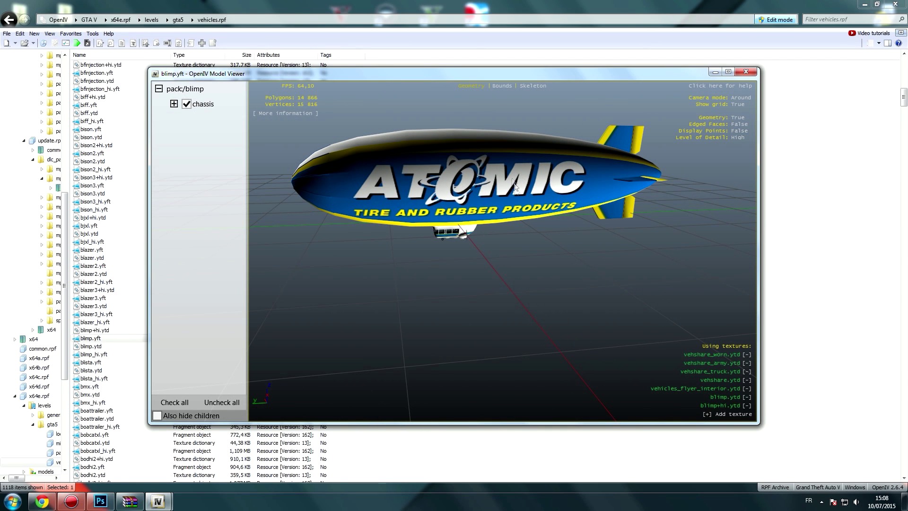
left_click_drag(482, 212, 652, 145)
left_click(746, 72)
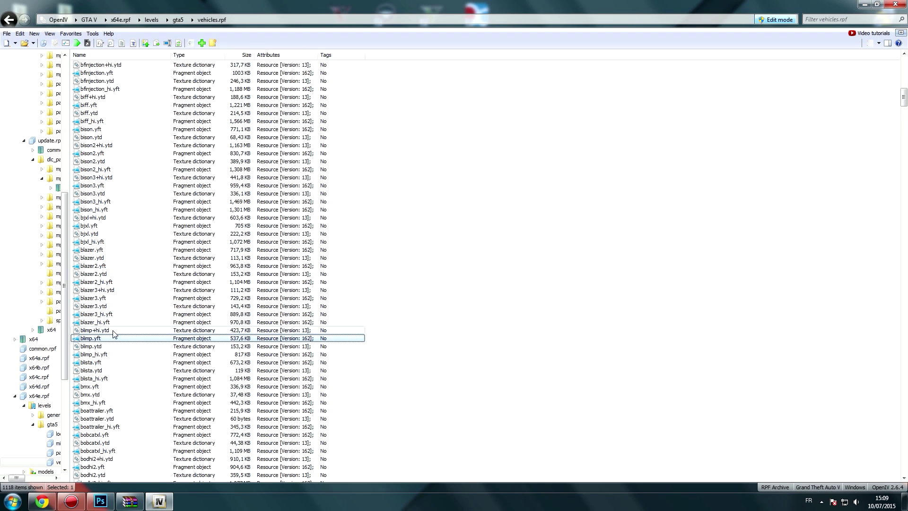
double_click(98, 330)
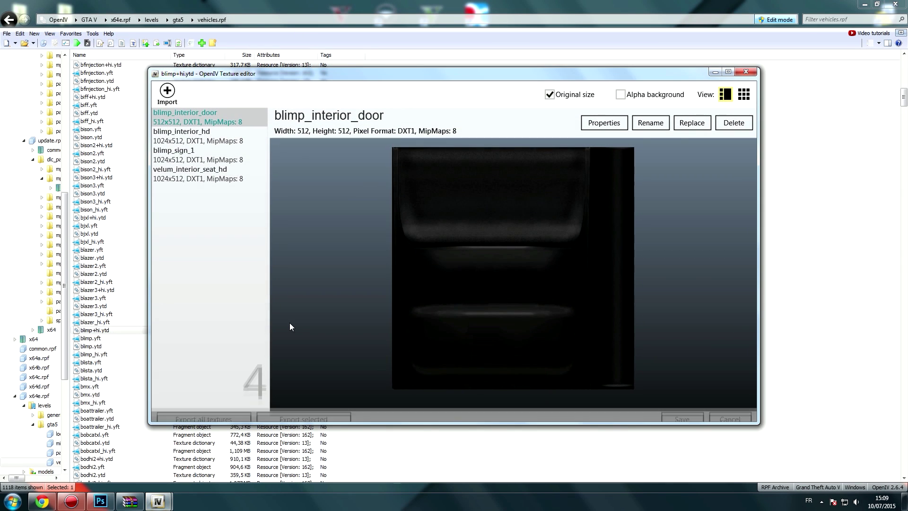
left_click(746, 73)
right_click(107, 331)
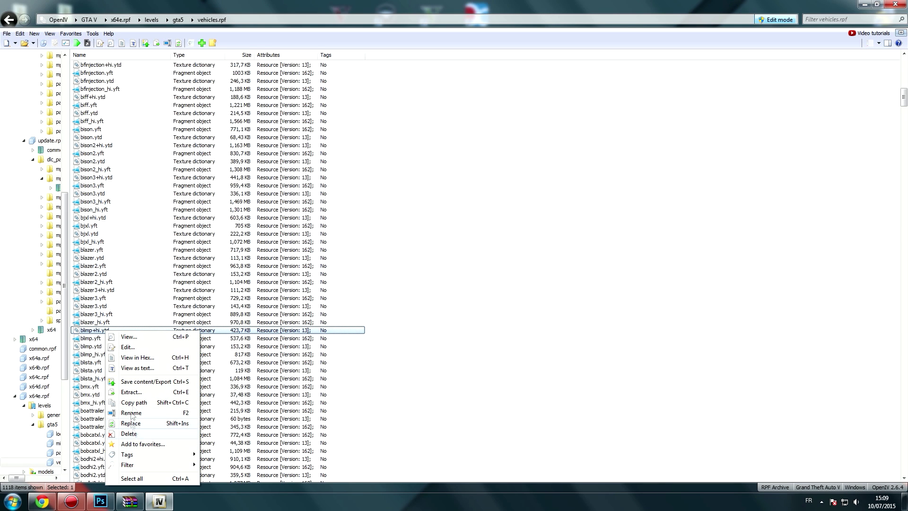
left_click(83, 332)
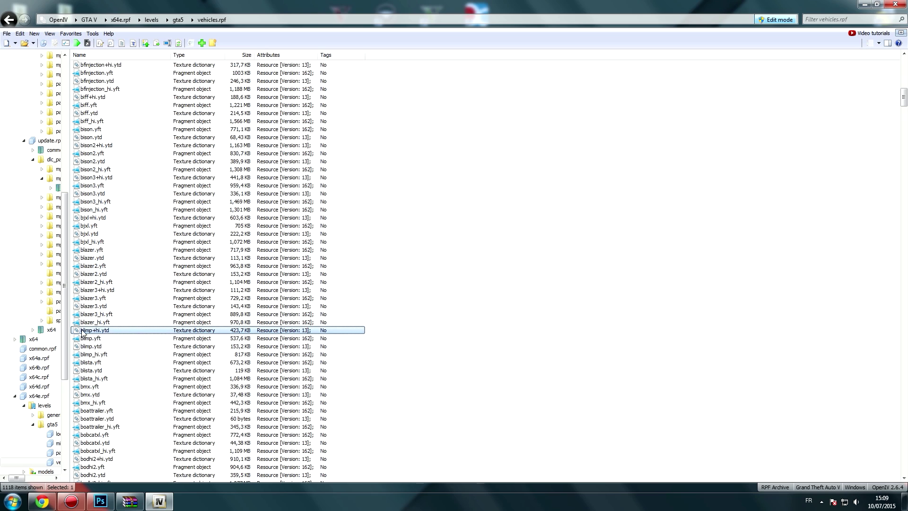
left_click(83, 333)
Step: Show the desktop, highlight the two folders for original and modified textures, and return to OpenIV
key("super+d")
left_click_drag(740, 405, 24, 20)
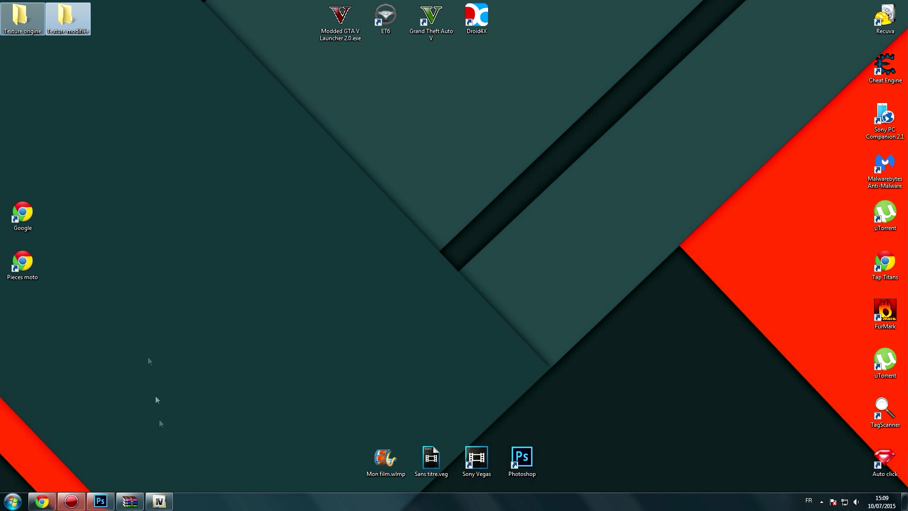
left_click(156, 505)
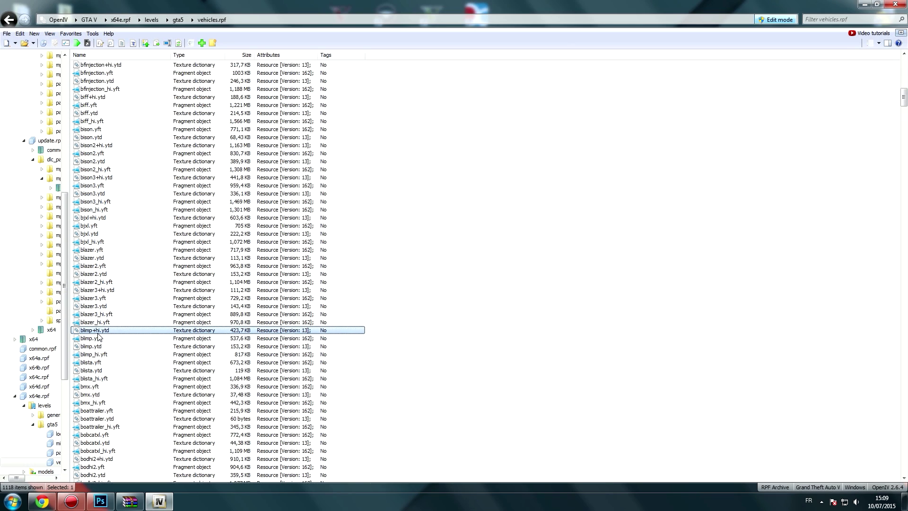
Step: Export the blimp_sign_1 texture from blimp+hi.ytd as a PNG into the desktop folder Texture origine, then close the texture editor
double_click(98, 332)
left_click(198, 163)
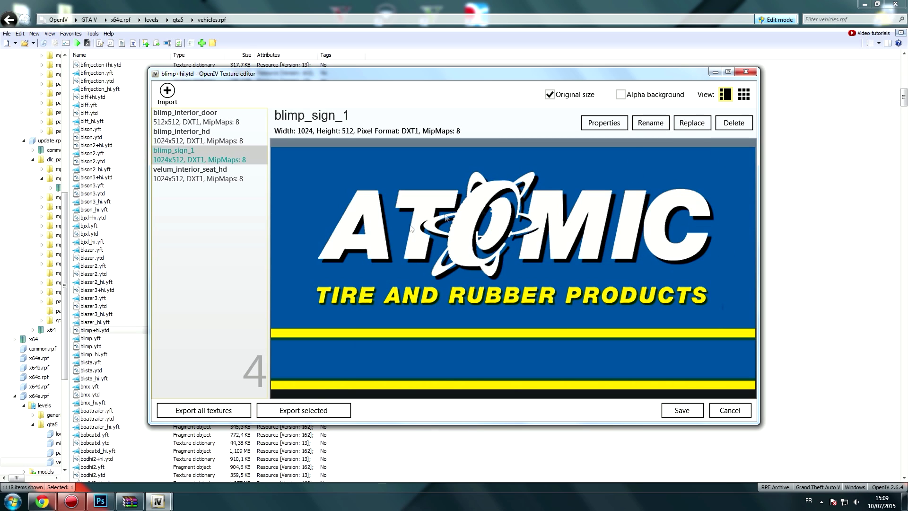
left_click(315, 412)
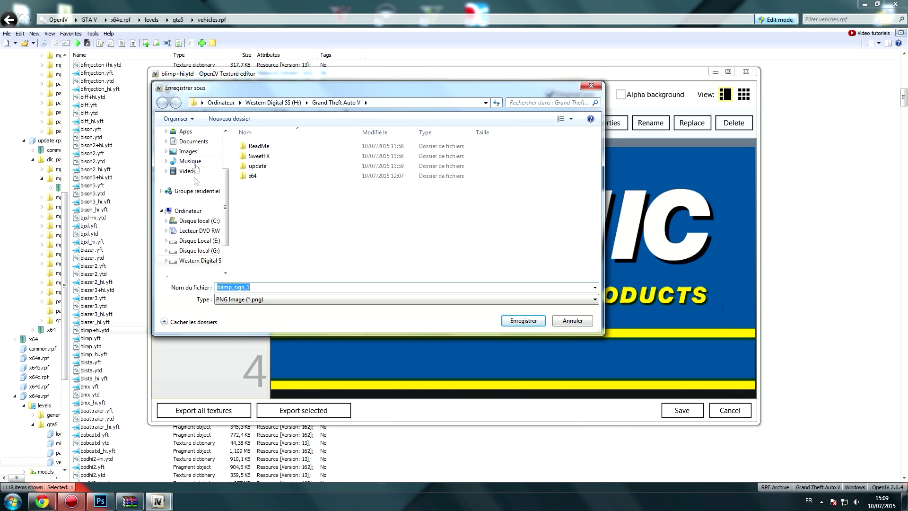
scroll(229, 208, "up", 3)
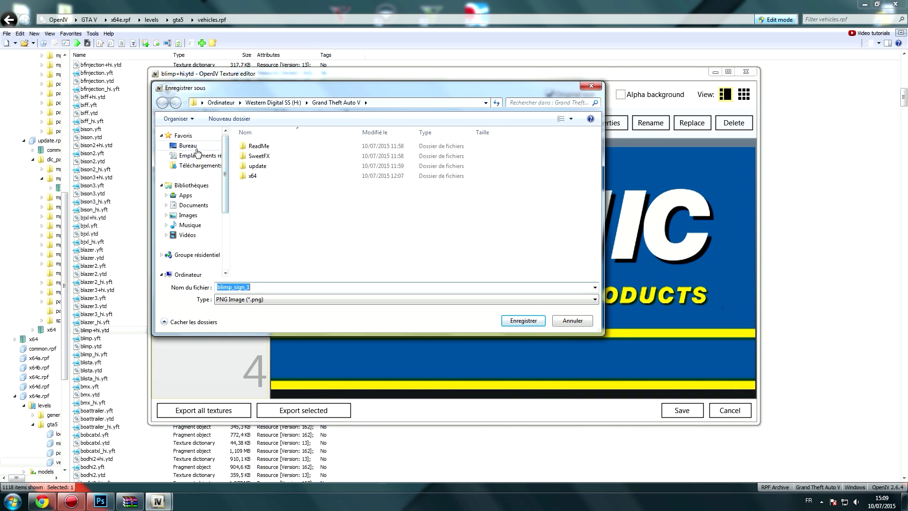
left_click(187, 145)
double_click(400, 197)
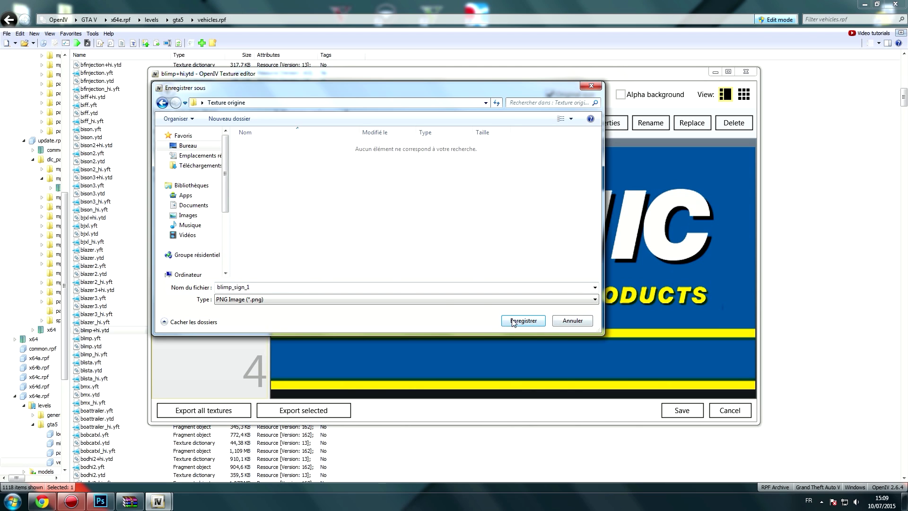
double_click(232, 288)
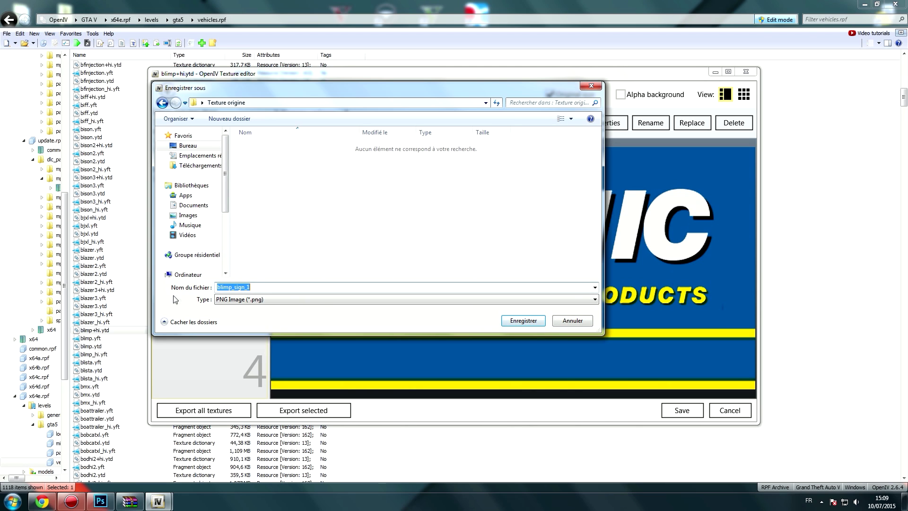
left_click(515, 324)
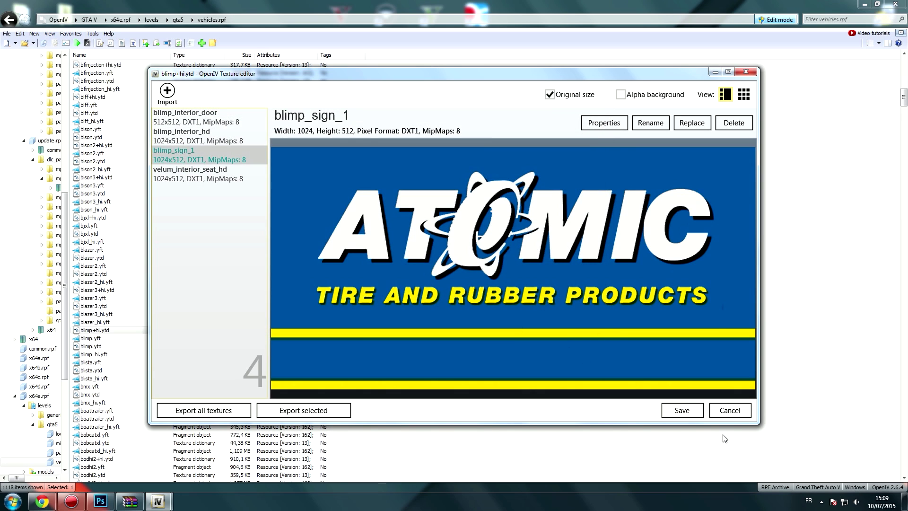
left_click(730, 410)
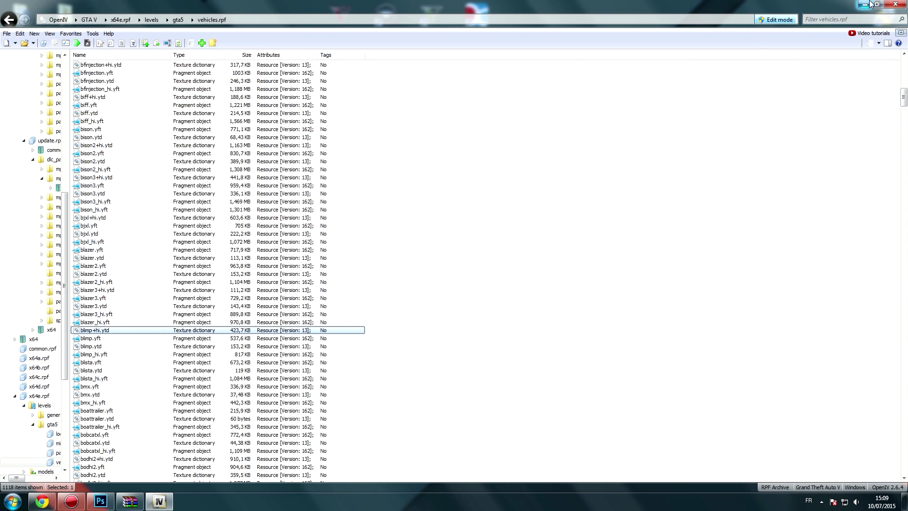
Step: View blimp_sign_1.png from the desktop folder Texture origine and open it in Photoshop
left_click(868, 4)
double_click(22, 18)
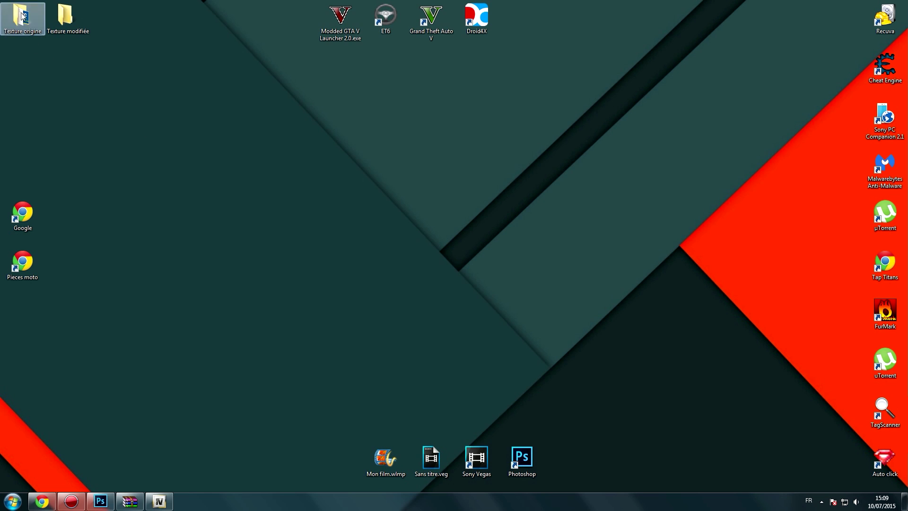
left_click(299, 156)
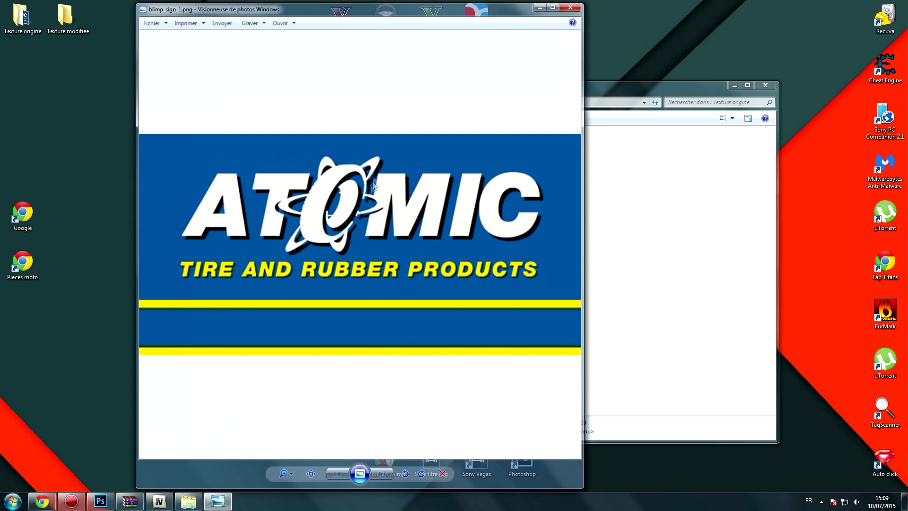
left_click(572, 6)
left_click_drag(310, 166, 206, 204)
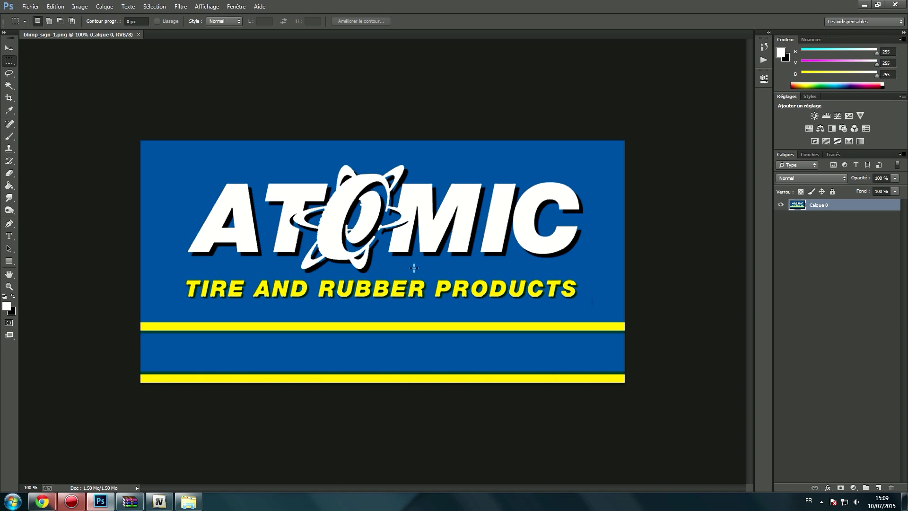
left_click(31, 5)
left_click(31, 5)
Step: Select the area around the ATOMIC logo and its tagline, fill it to remove the lettering from the blue background, and deselect
left_click_drag(158, 160, 603, 308)
right_click(564, 259)
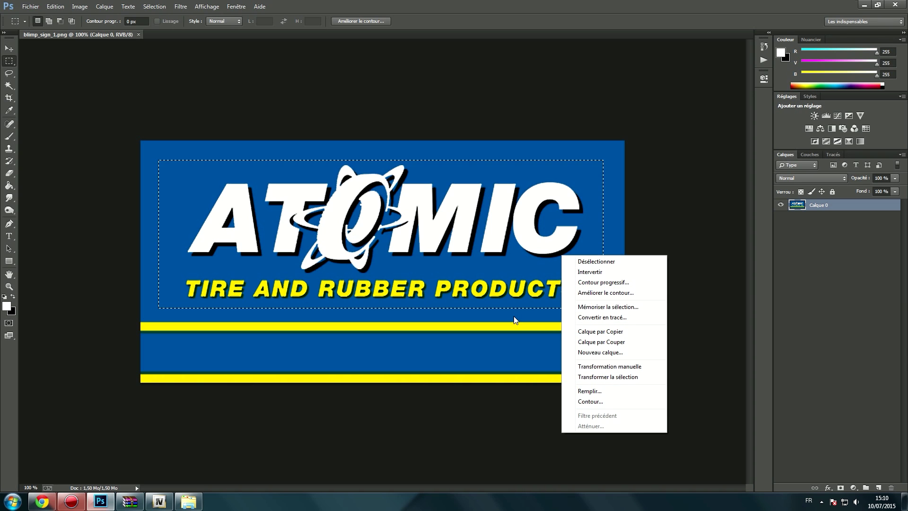
key("r")
key("Return")
key("ctrl+d")
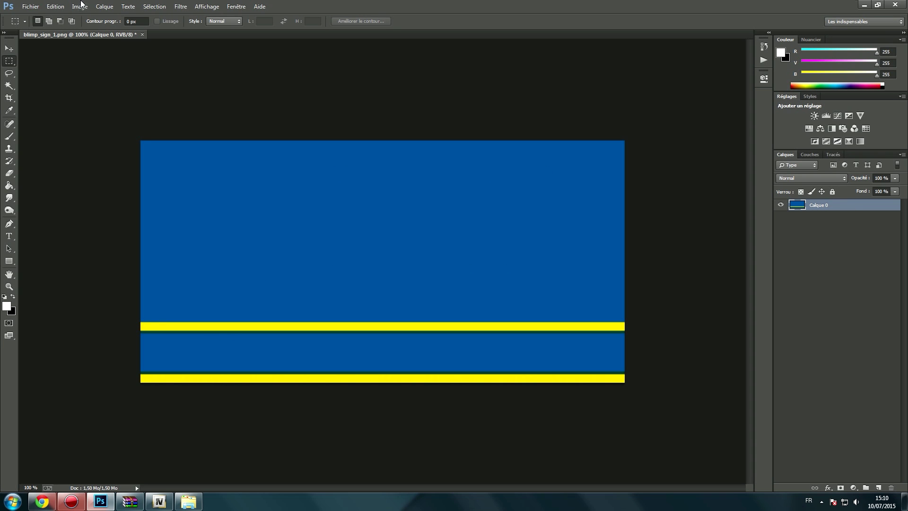
Step: Colorize the image bright green with Hue/Saturation, using Colorize with hue 125 and saturation 100
left_click(80, 6)
mouse_move(63, 6)
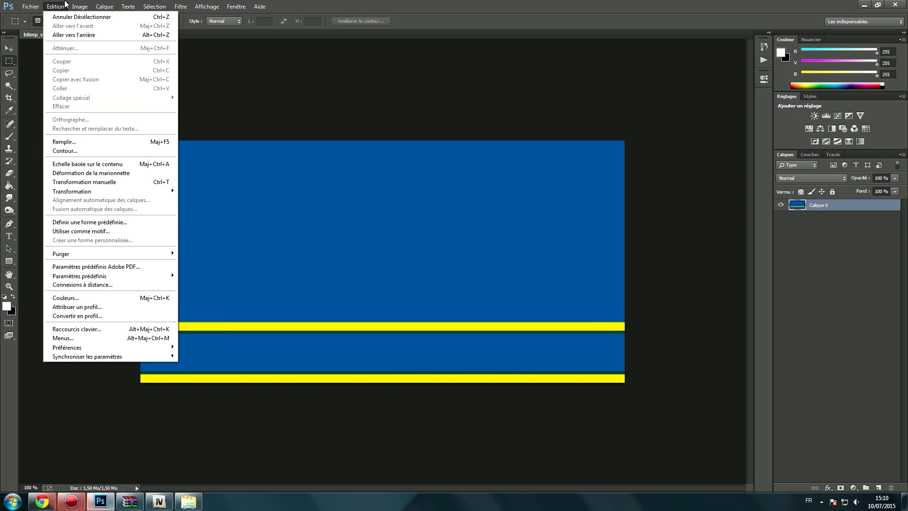
mouse_move(105, 30)
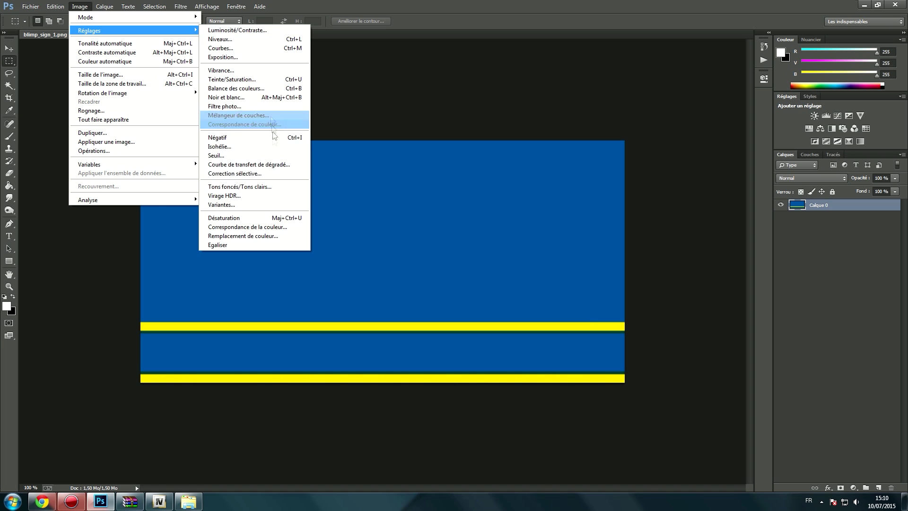
left_click(265, 79)
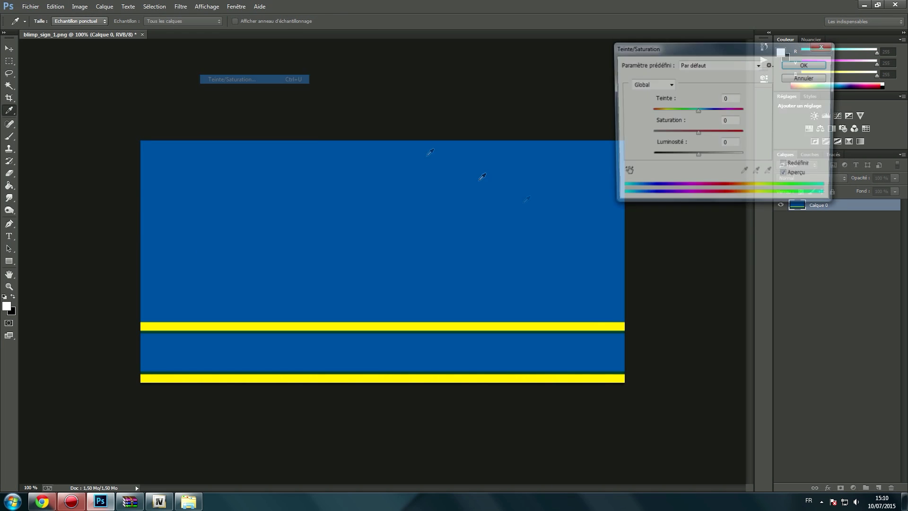
left_click(786, 165)
left_click_drag(652, 111, 745, 133)
mouse_move(690, 112)
left_mouse_down()
mouse_move(676, 113)
mouse_move(700, 115)
mouse_move(687, 115)
left_mouse_up()
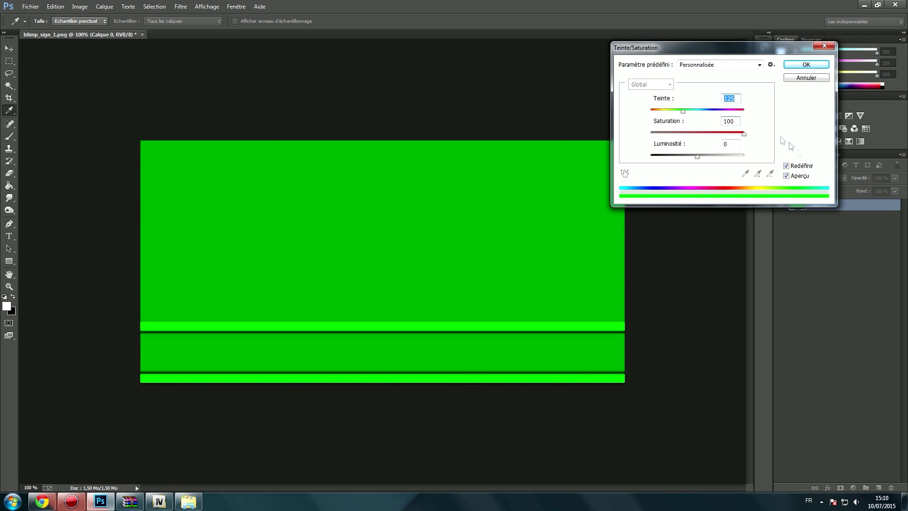
left_click(806, 64)
Step: Add the white text "Game68240" in Times New Roman at 48 pt in the lower middle of the large green area
key("m")
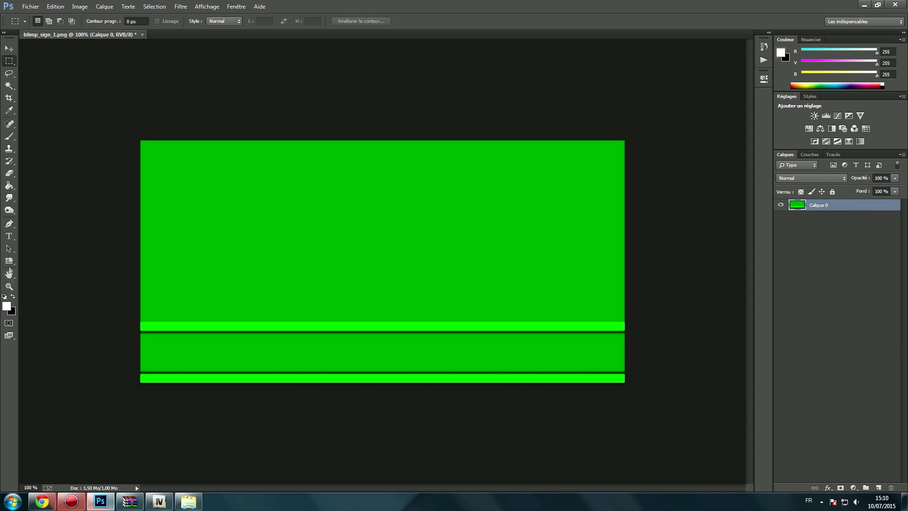
key("t")
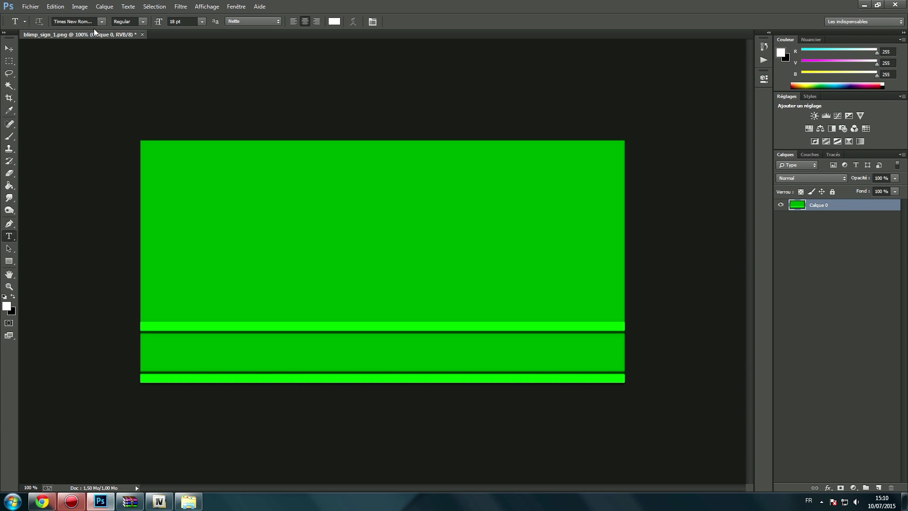
left_click(102, 22)
left_click(89, 22)
left_click(368, 278)
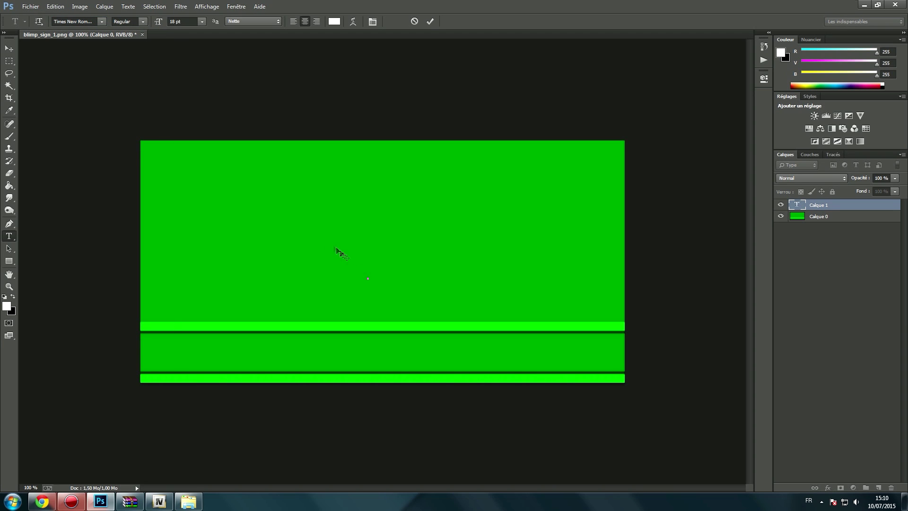
left_click(202, 21)
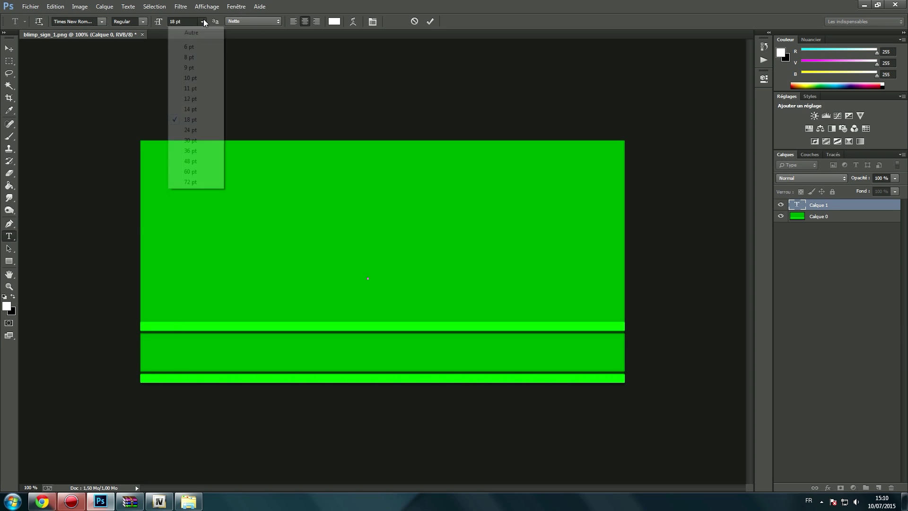
left_click(196, 161)
type("G")
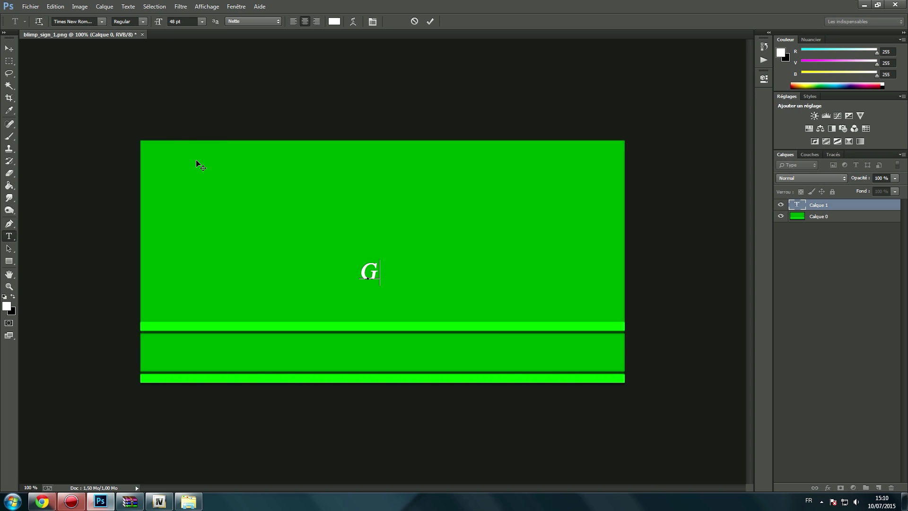
type("ame68240")
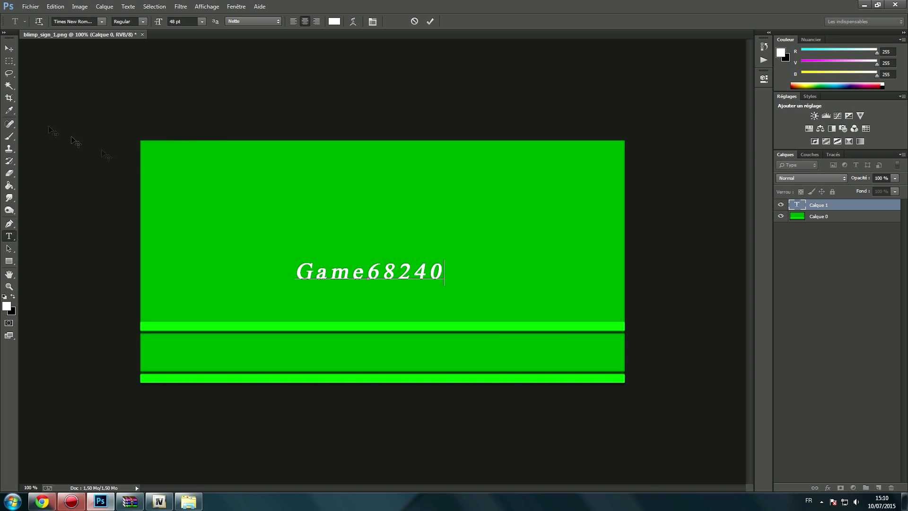
Step: Enlarge the Game68240 text with Free Transform and centre it in the large green area above the stripes
left_click(9, 49)
left_click_drag(386, 275, 334, 257)
key("ctrl+t")
left_click_drag(403, 242, 518, 212)
key("Return")
mouse_move(477, 244)
left_mouse_down()
mouse_move(466, 247)
mouse_move(472, 251)
left_mouse_up()
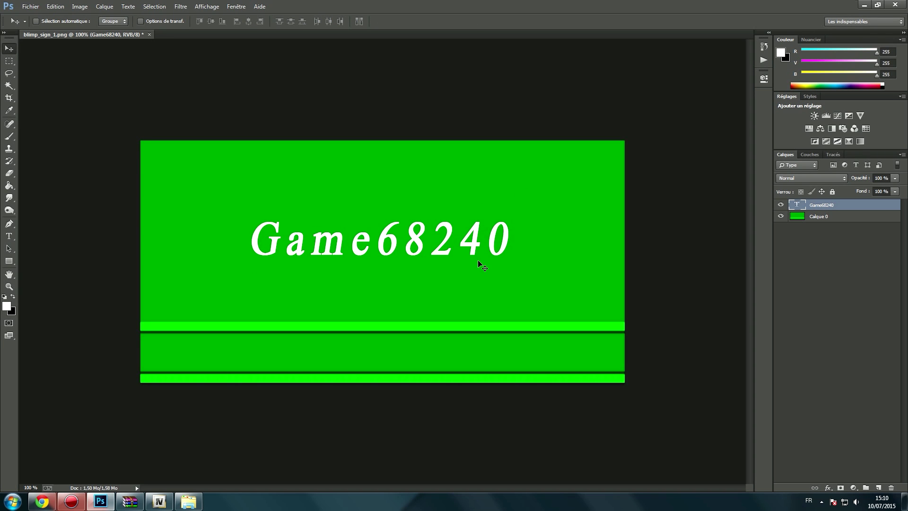
Step: Set the foreground colour to red (RGB 255, 0, 0) and fill the Game68240 text layer with it
key("i")
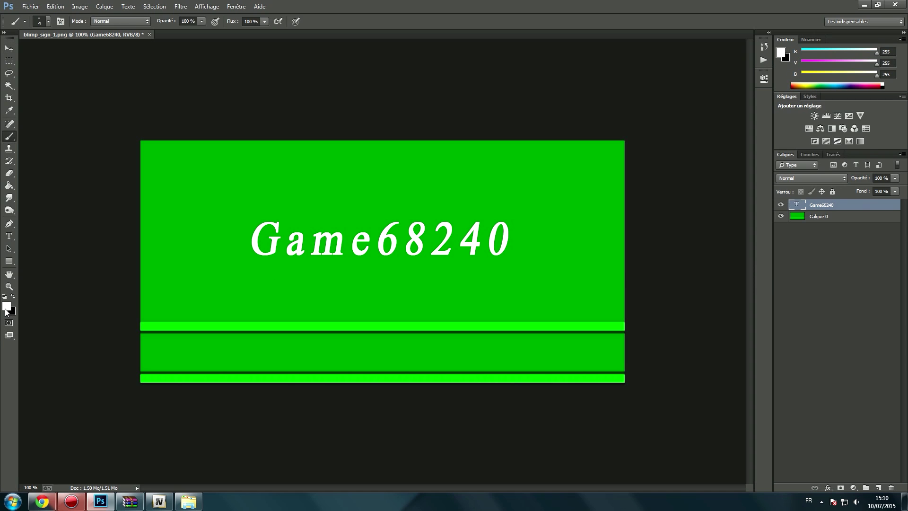
left_click(6, 307)
left_click(712, 141)
left_click(819, 135)
key("alt+BackSpace")
Step: Create a new layer and brush a freehand red outline around the Game68240 text
key("b")
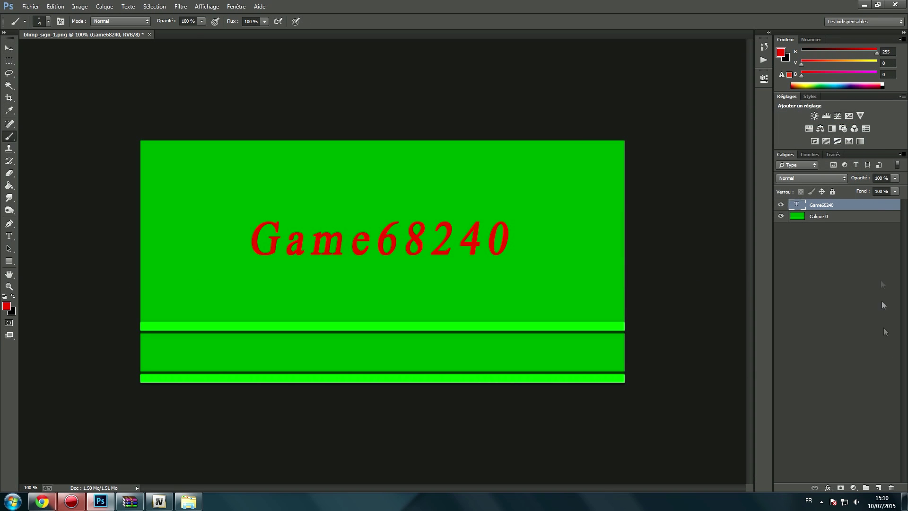
left_click(879, 488)
mouse_move(233, 279)
left_mouse_down()
mouse_move(482, 288)
mouse_move(510, 195)
mouse_move(286, 190)
mouse_move(217, 267)
left_mouse_up()
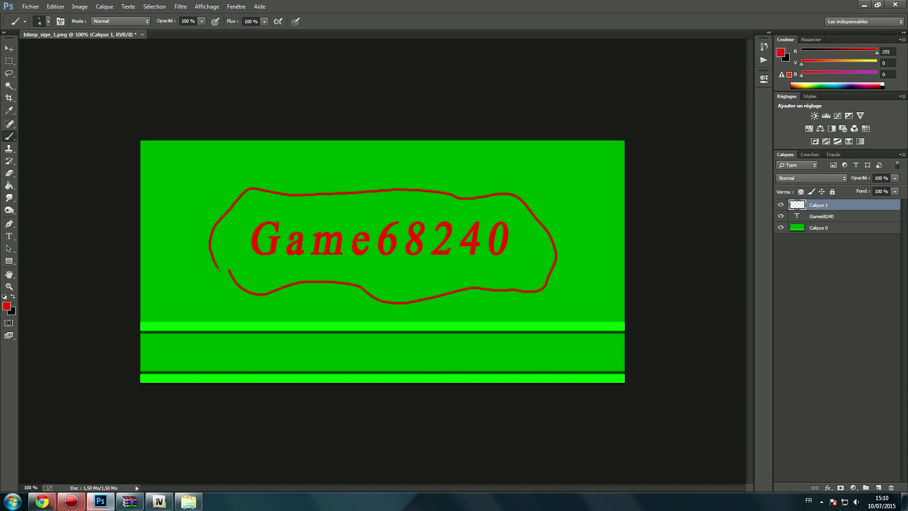
Step: Save the image in PNG format as blimp_sign_1.png in the desktop folder Texture modifiée and open that folder to check the file
left_click(31, 6)
left_click(71, 118)
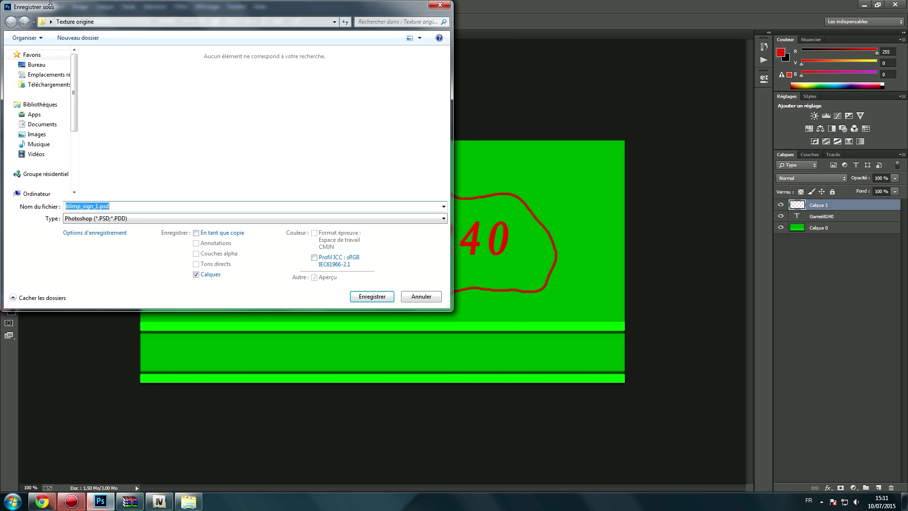
left_click_drag(62, 7, 146, 38)
left_click(212, 240)
left_click(213, 249)
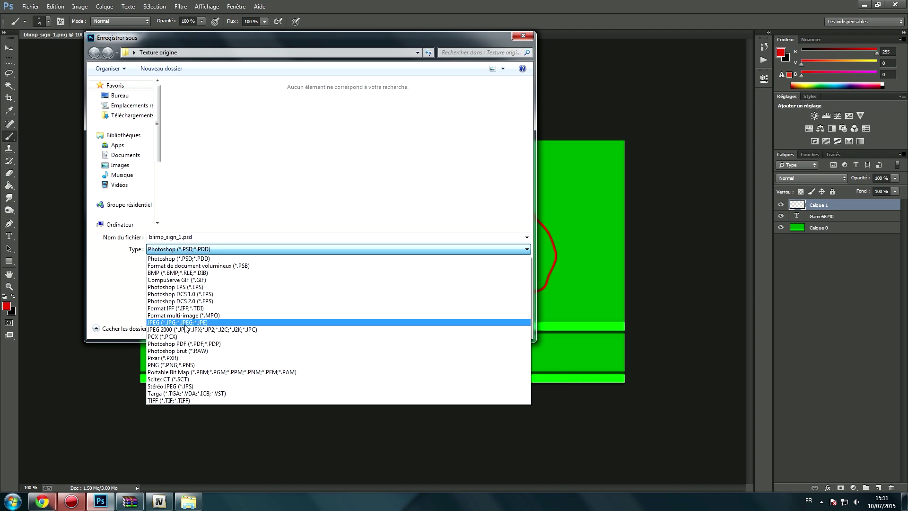
left_click(176, 365)
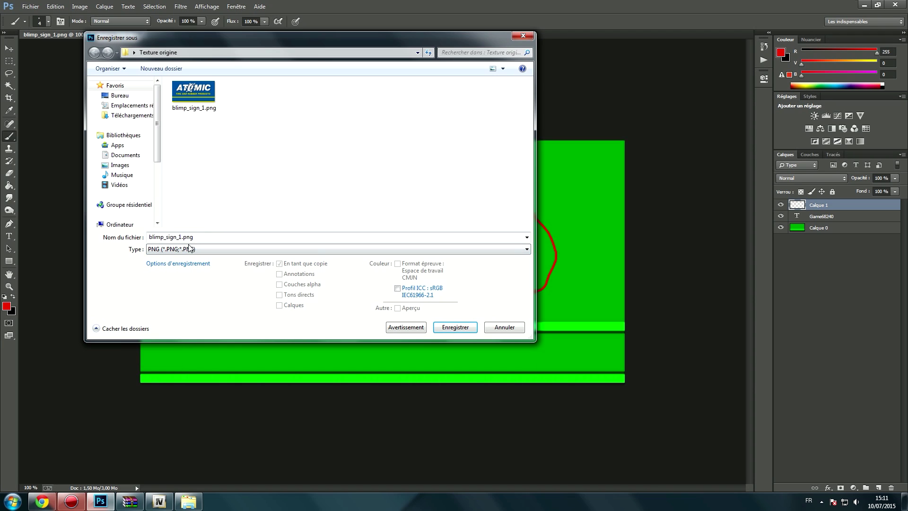
left_click(134, 52)
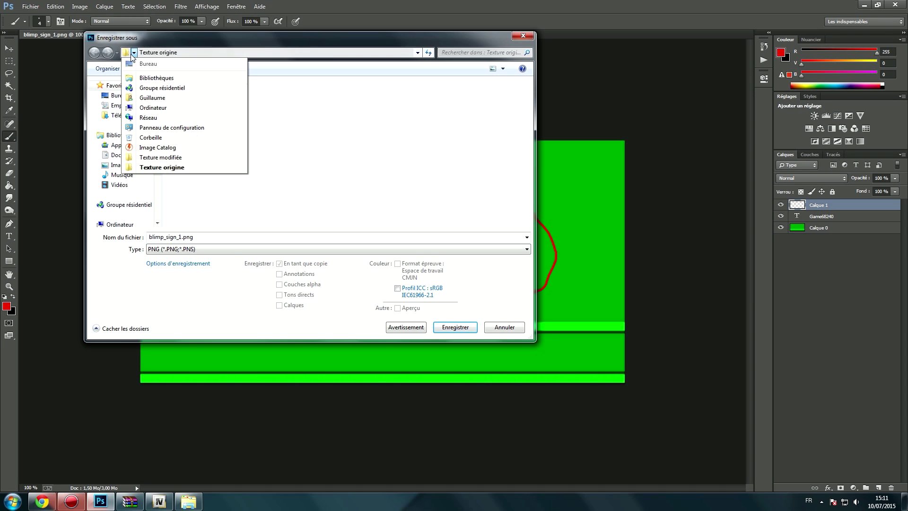
left_click(147, 63)
double_click(243, 144)
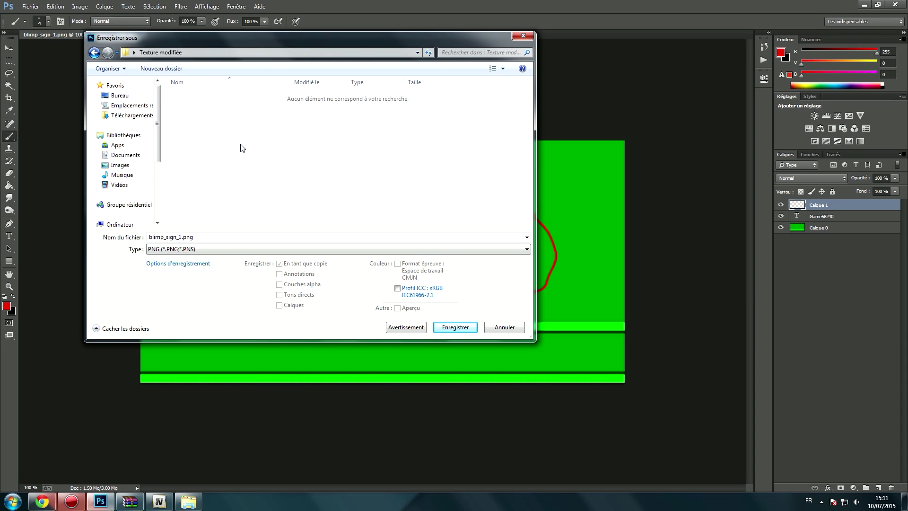
left_click(454, 332)
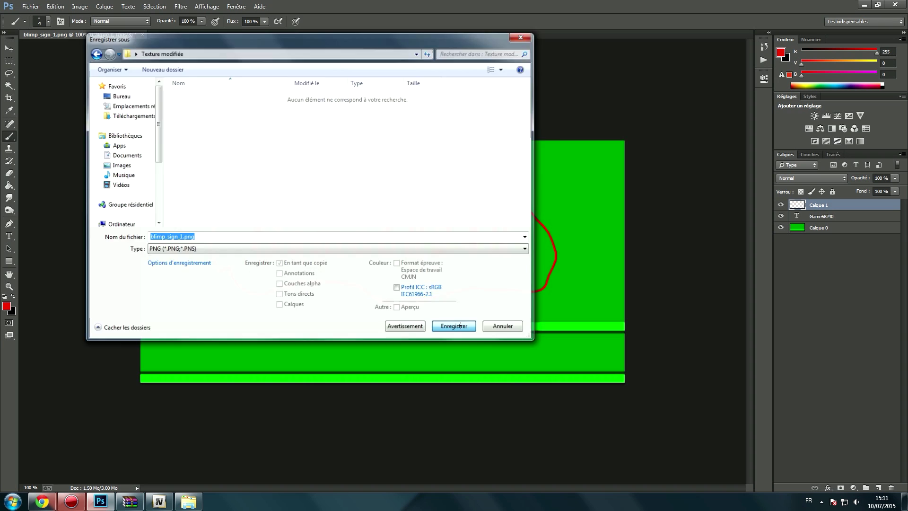
left_click(487, 157)
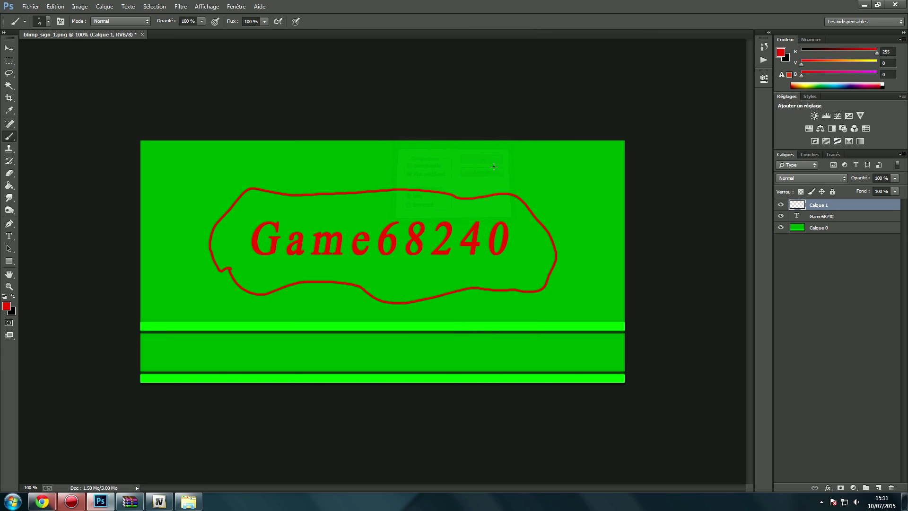
left_click(864, 5)
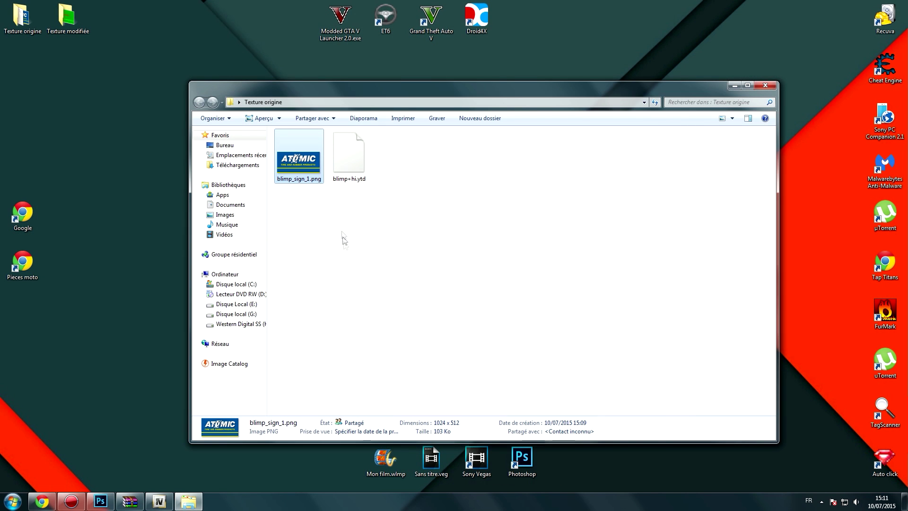
double_click(67, 18)
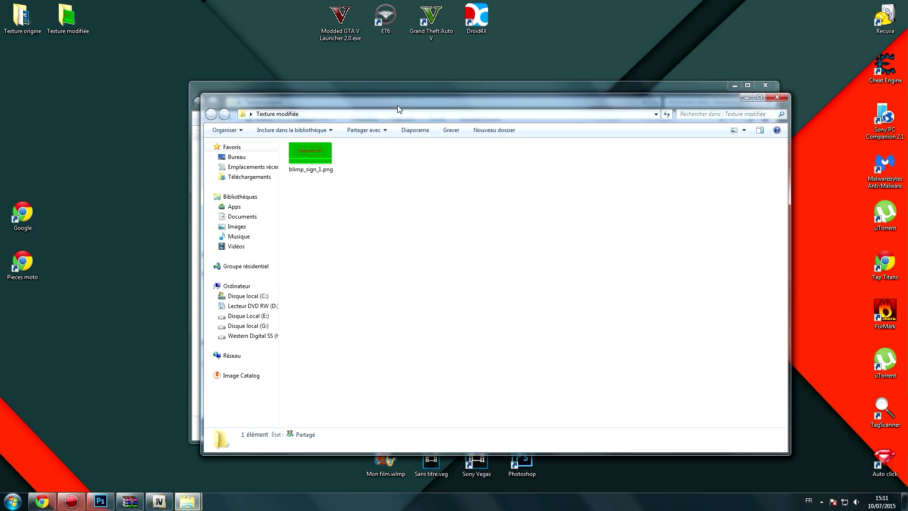
Step: Switch to OpenIV and replace the blimp_sign_1 texture in blimp+hi.ytd with blimp_sign_1.png from the desktop folder Texture modifiée
left_click(159, 501)
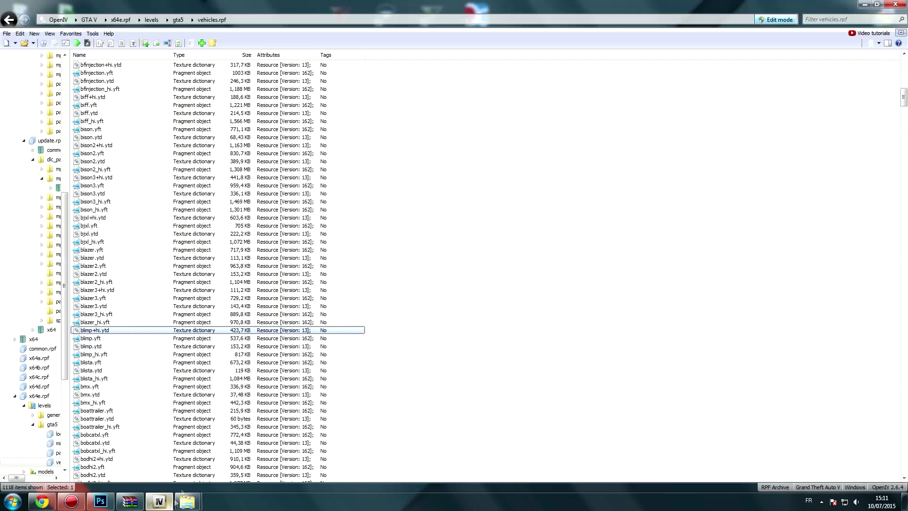
double_click(97, 330)
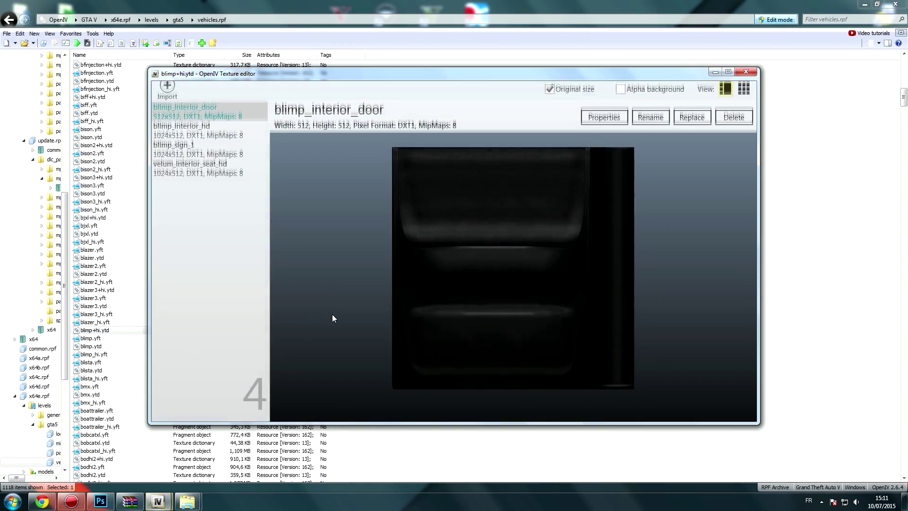
left_click(188, 136)
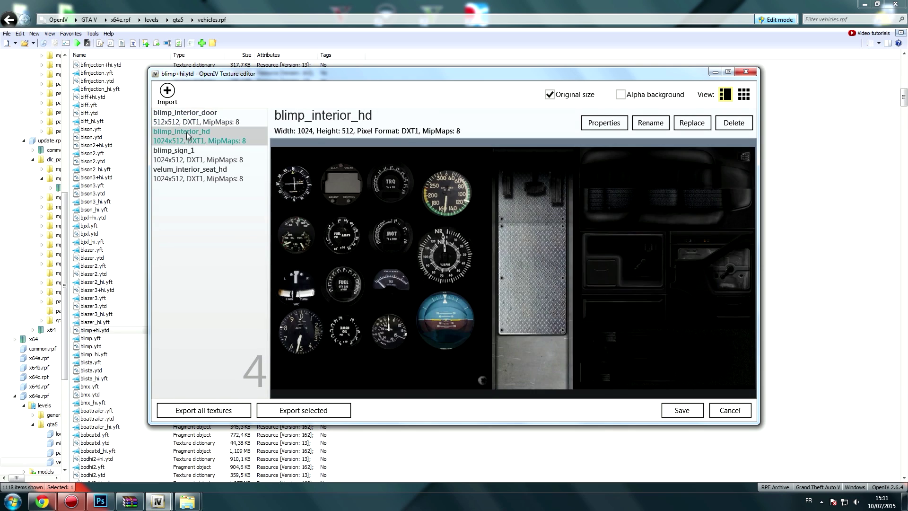
left_click(198, 155)
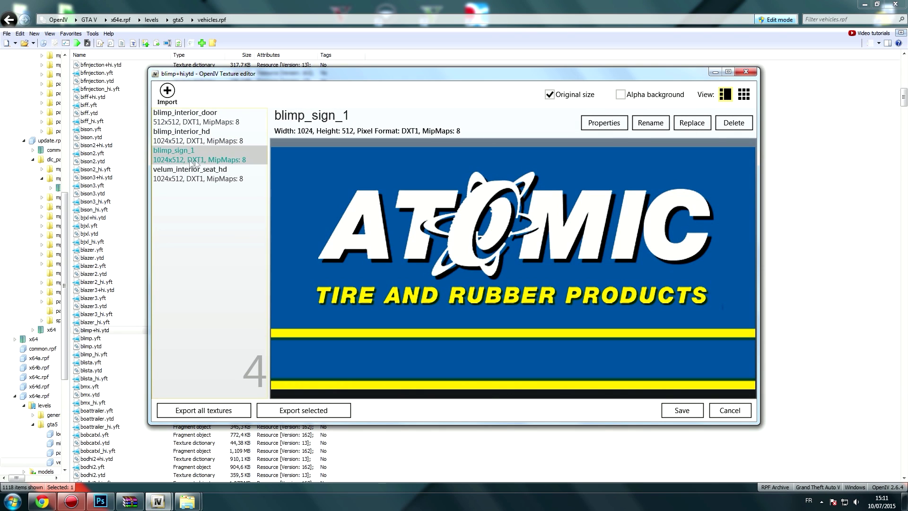
left_click(698, 125)
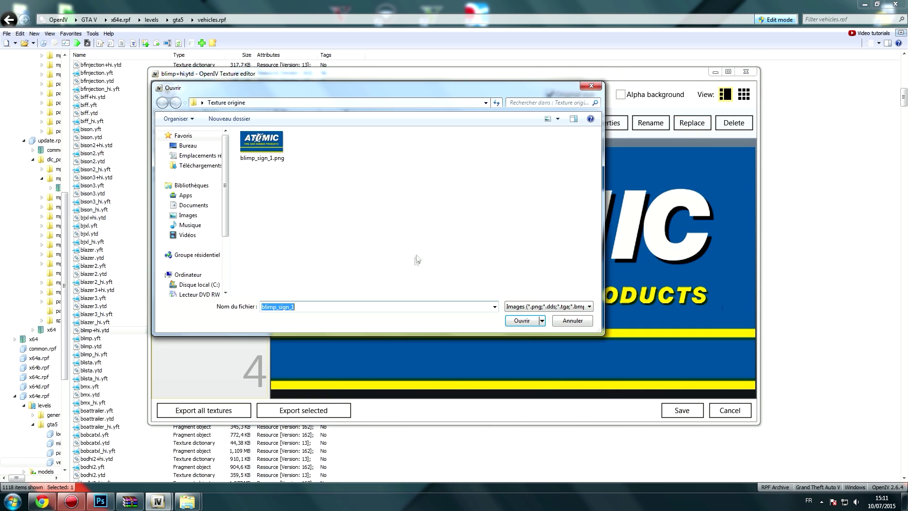
left_click(203, 103)
left_click(223, 114)
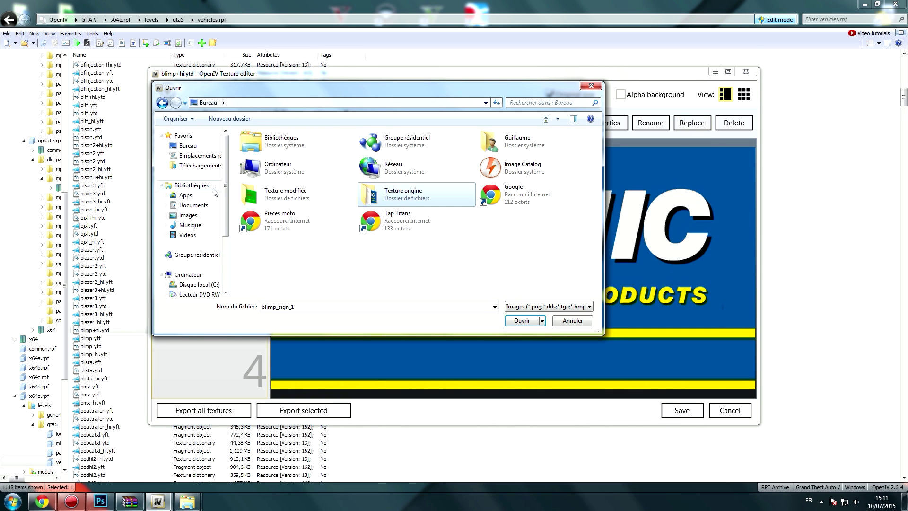
double_click(287, 204)
double_click(275, 143)
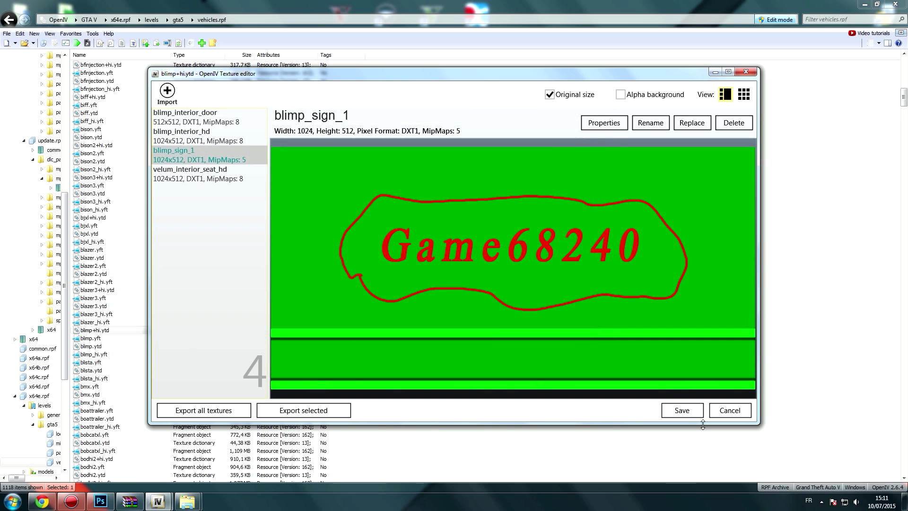
Step: Save the texture changes in blimp+hi.ytd and preview the retextured blimp.yft model from the side in the model viewer
left_click(679, 412)
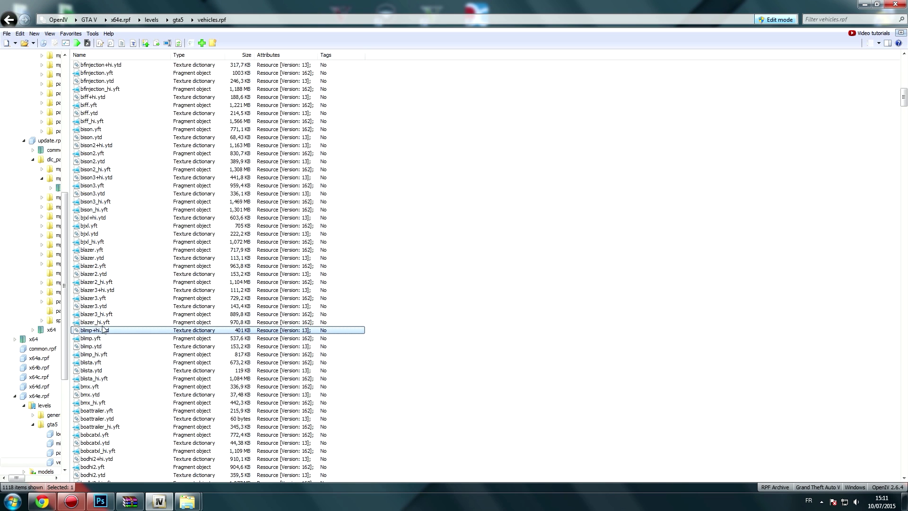
left_click(108, 339)
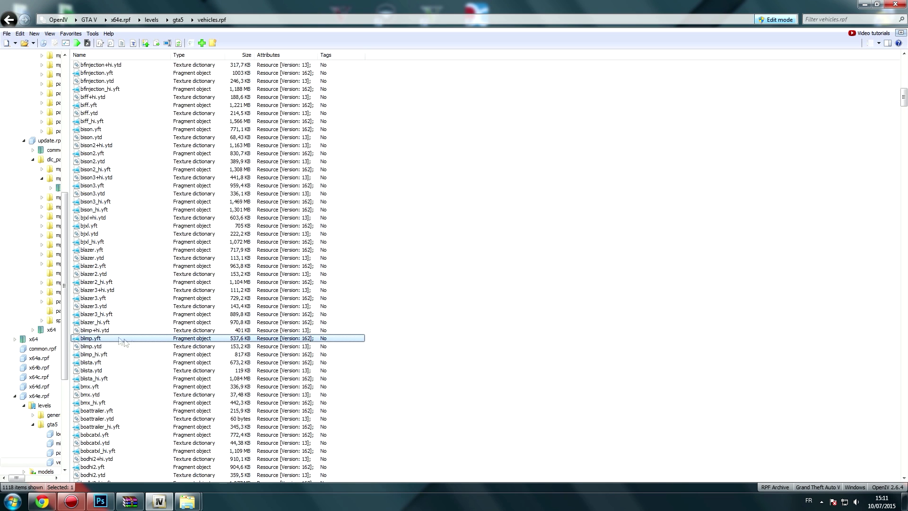
double_click(120, 339)
left_click_drag(310, 286, 589, 149)
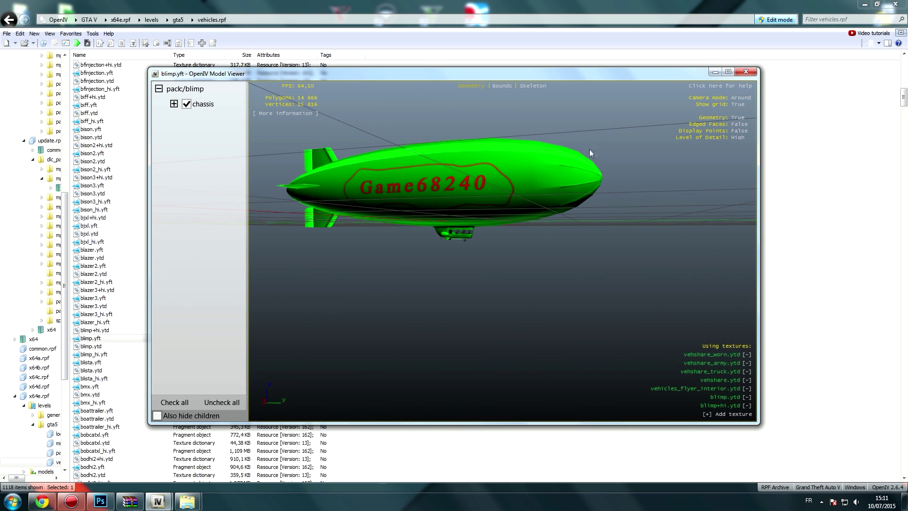
left_click(745, 73)
Step: Rebuild the vehicles.rpf archive with OpenIV's Rebuild tool
left_click(6, 34)
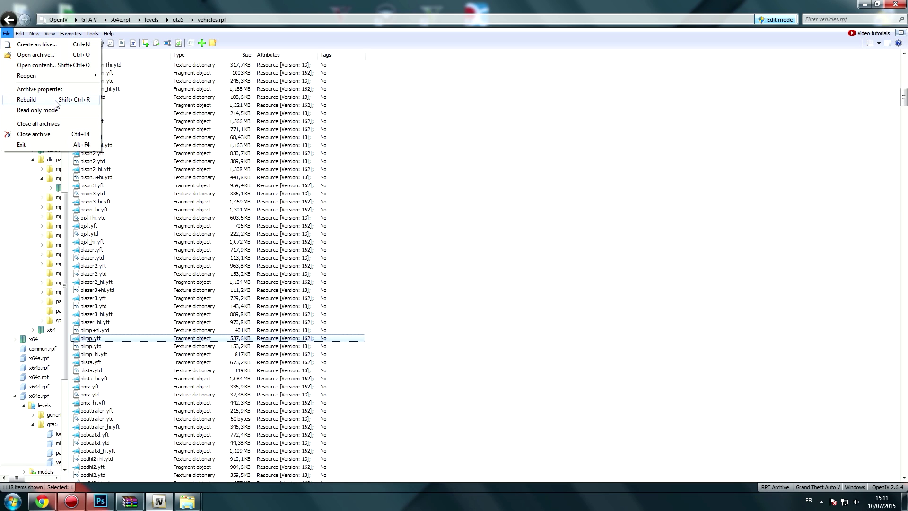
left_click(33, 101)
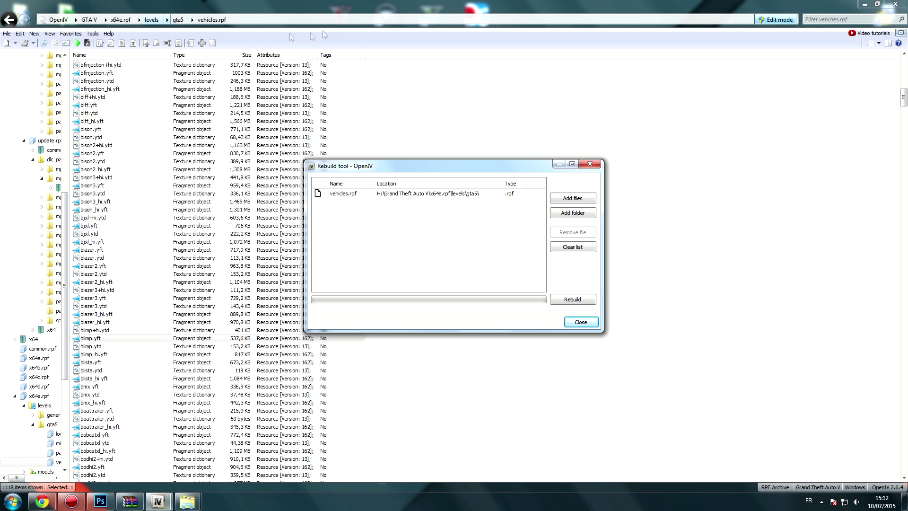
left_click(572, 303)
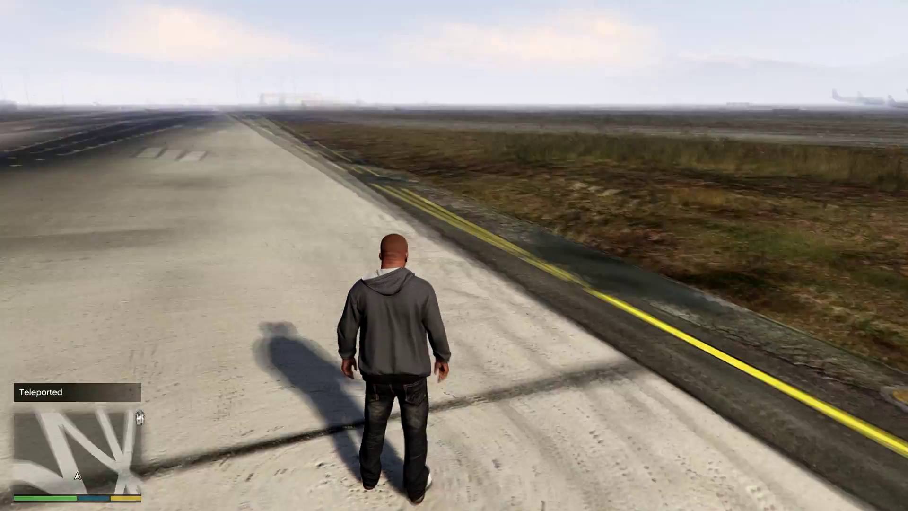
key("w")
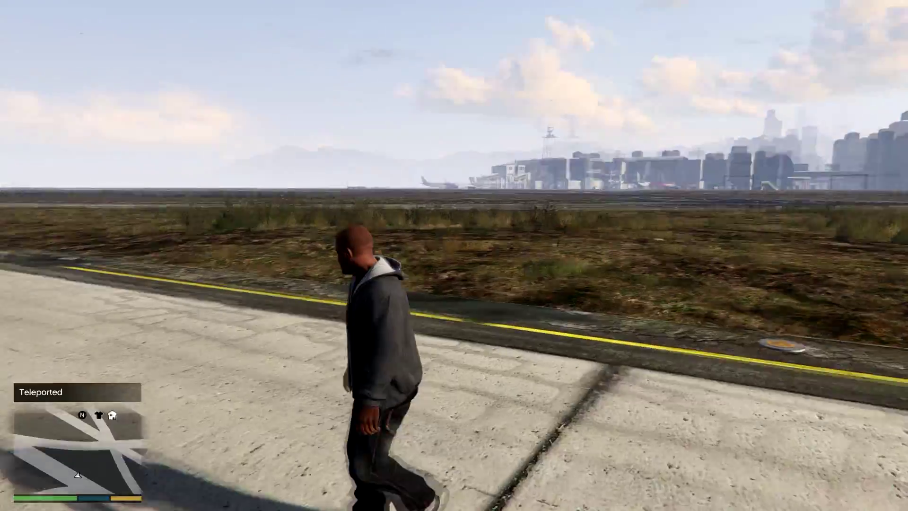
key("w")
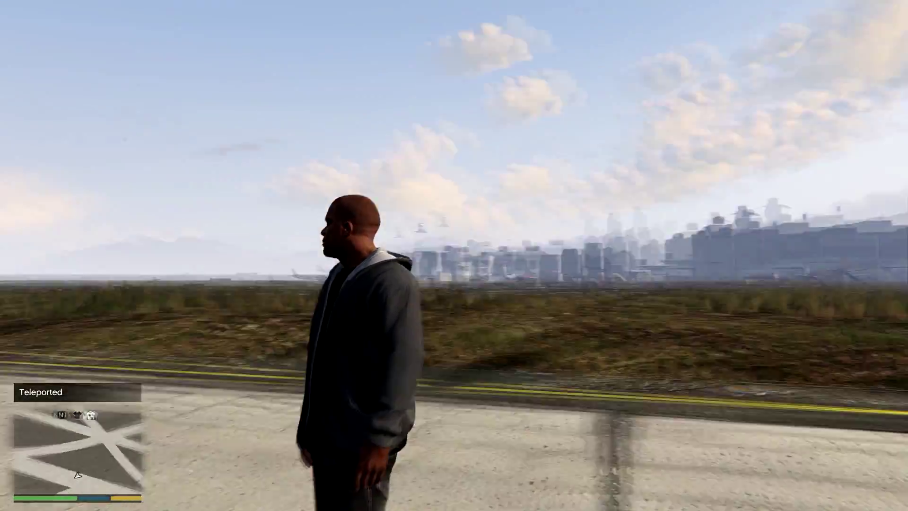
key("w")
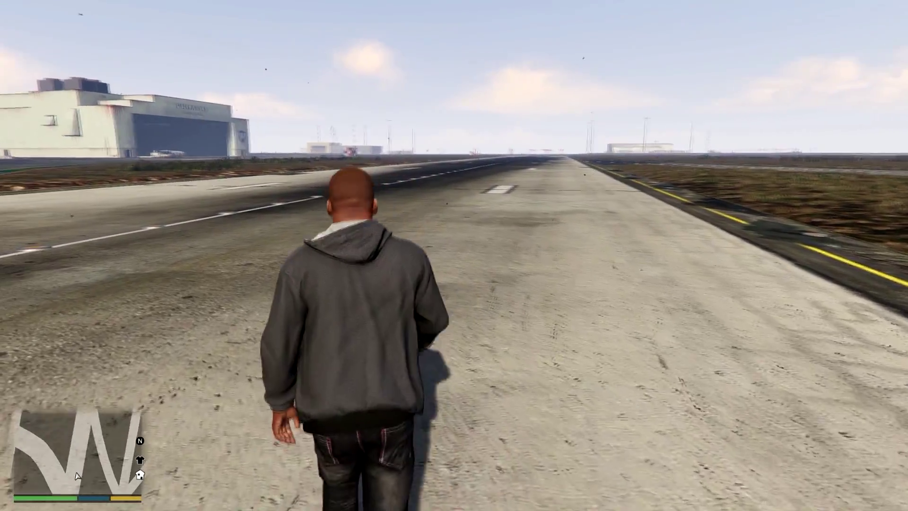
key("w")
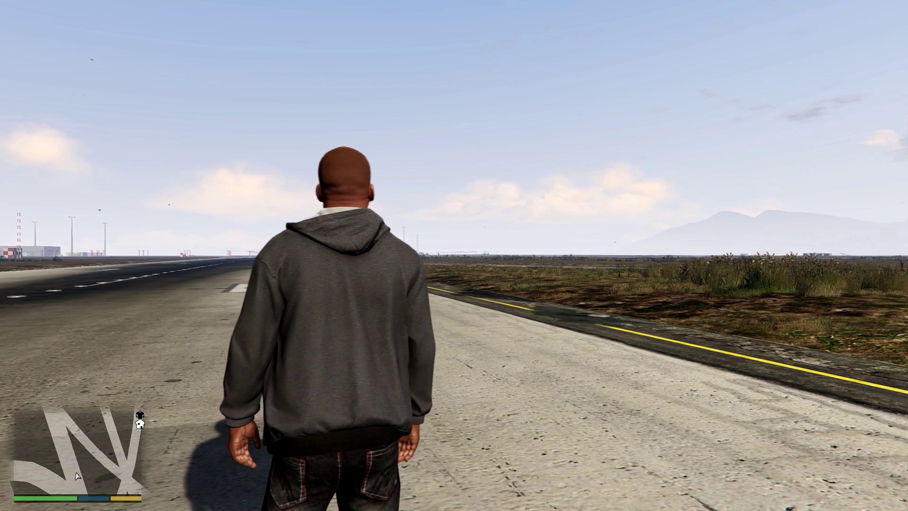
Step: In GTA V, open Enhanced Native Trainer and go to its vehicle options
key("F4")
key("Down")
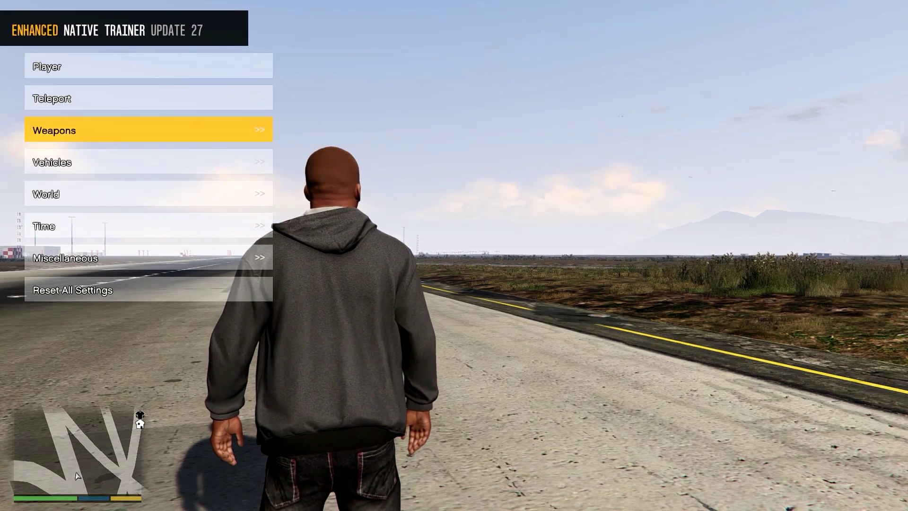
key("Up")
key("Up")
key("Return")
key("Down")
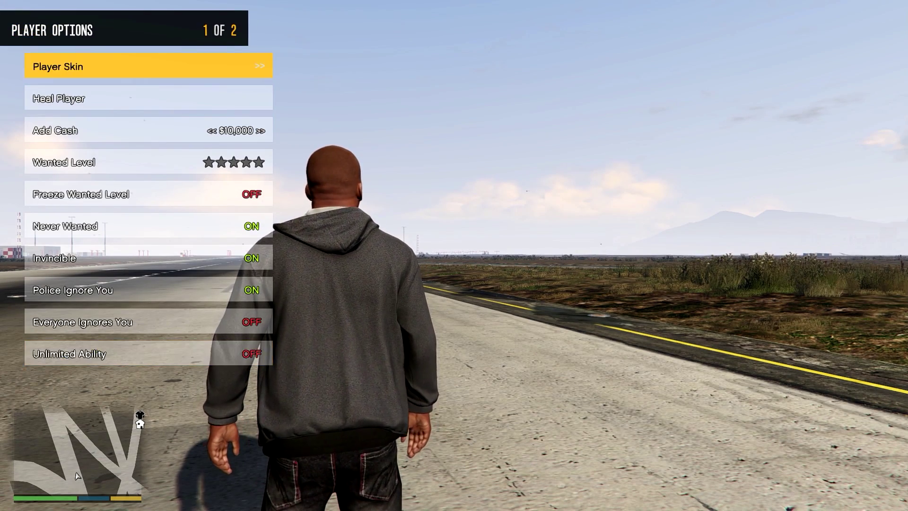
key("BackSpace")
key("Down")
key("Down")
key("Down")
key("Return")
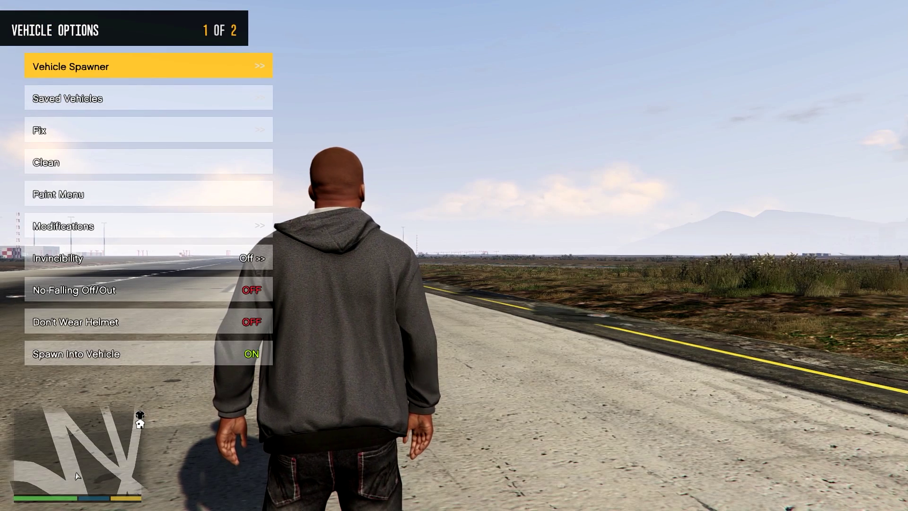
Step: Spawn the Blimp (Atomic) from the vehicle spawner's helicopters category and leave the trainer
key("Return")
key("Down")
key("Down")
key("Down")
key("Down")
key("Down")
key("Return")
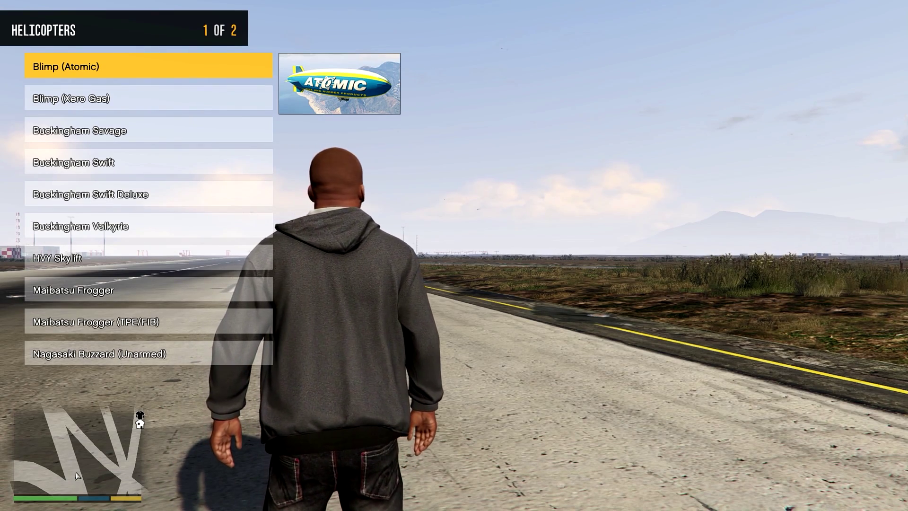
key("Return")
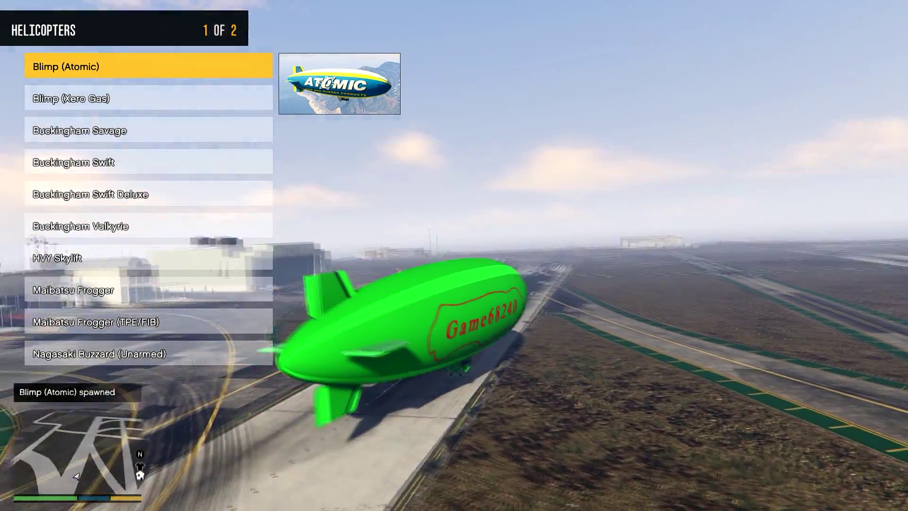
key("BackSpace")
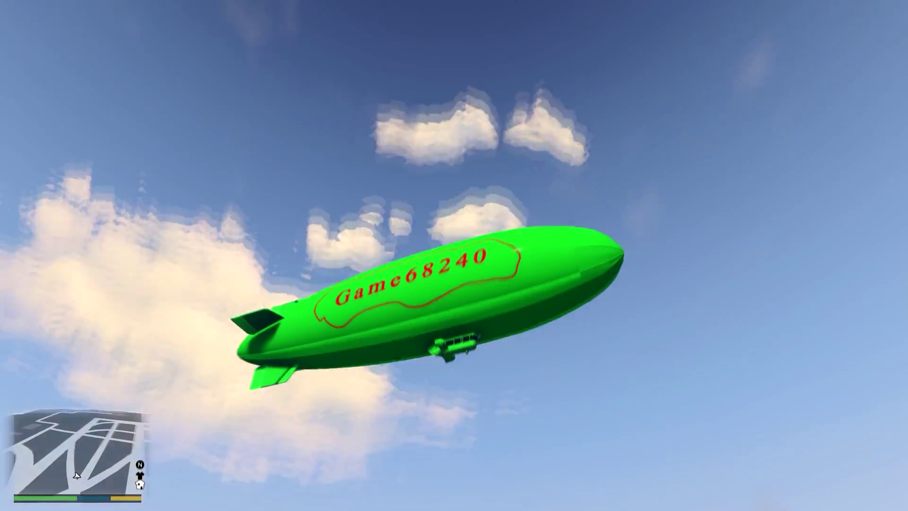
Step: Switch the camera to the cockpit and back outside to examine the retextured blimp in flight
key("v")
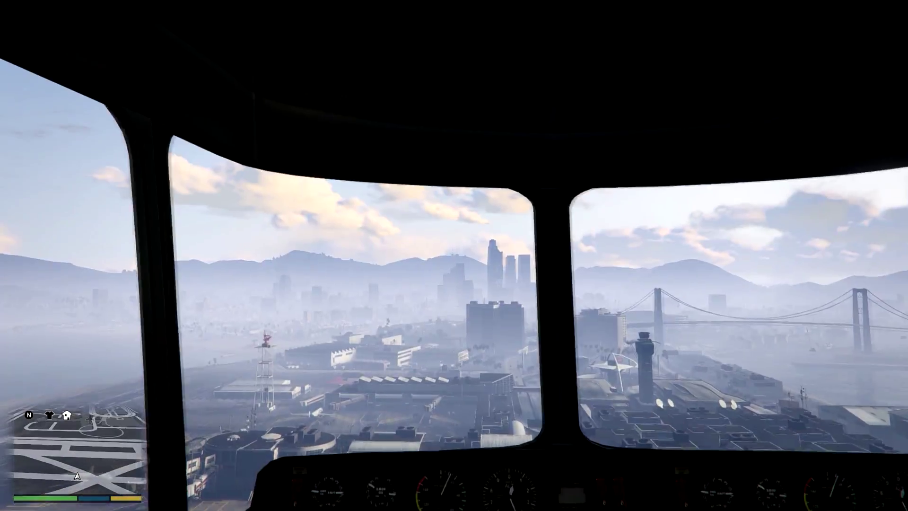
key("v")
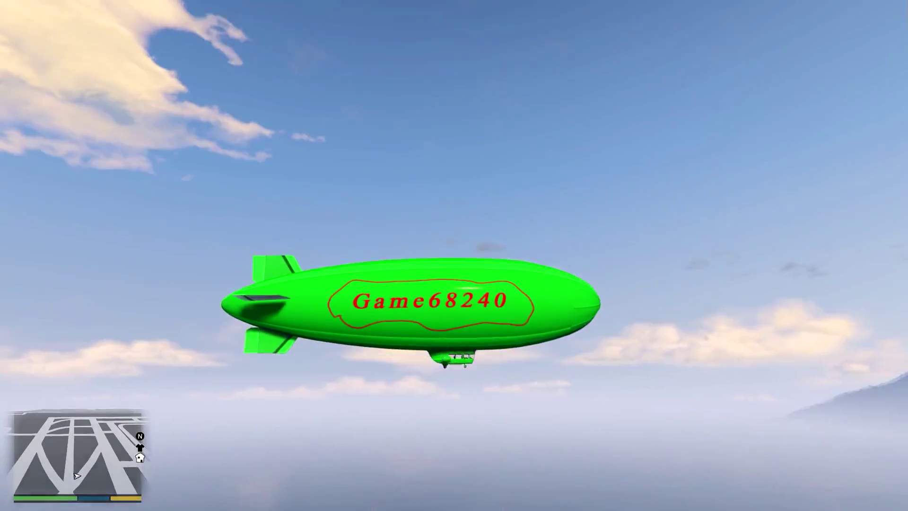